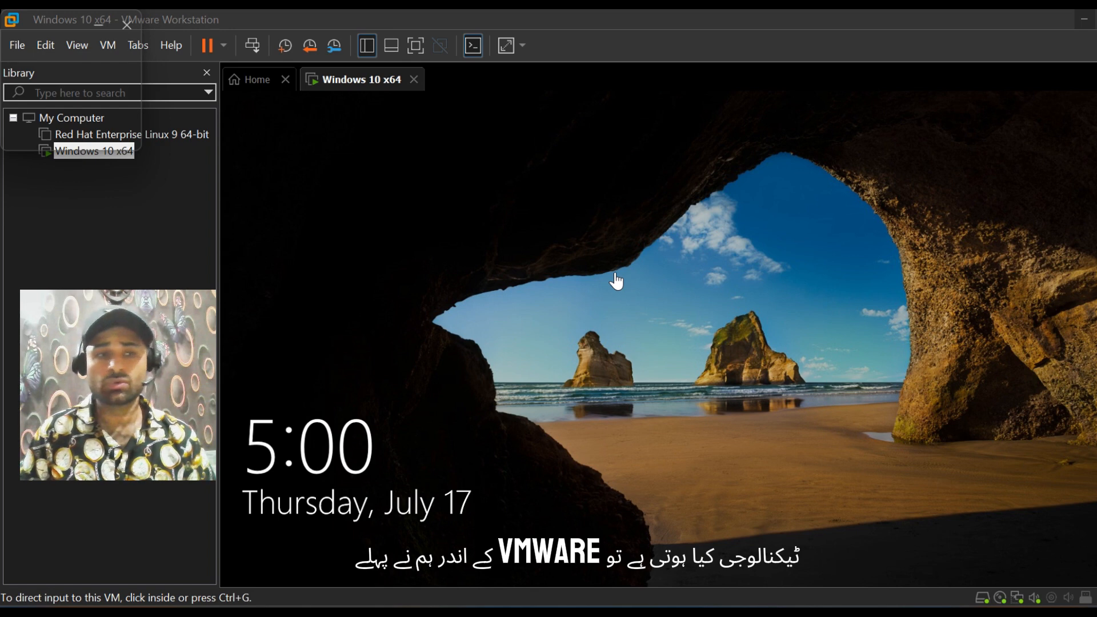
Step: Switch to Paint and draw a circle about 99 × 86 px below the CLONE title box
mouse_move(774, 610)
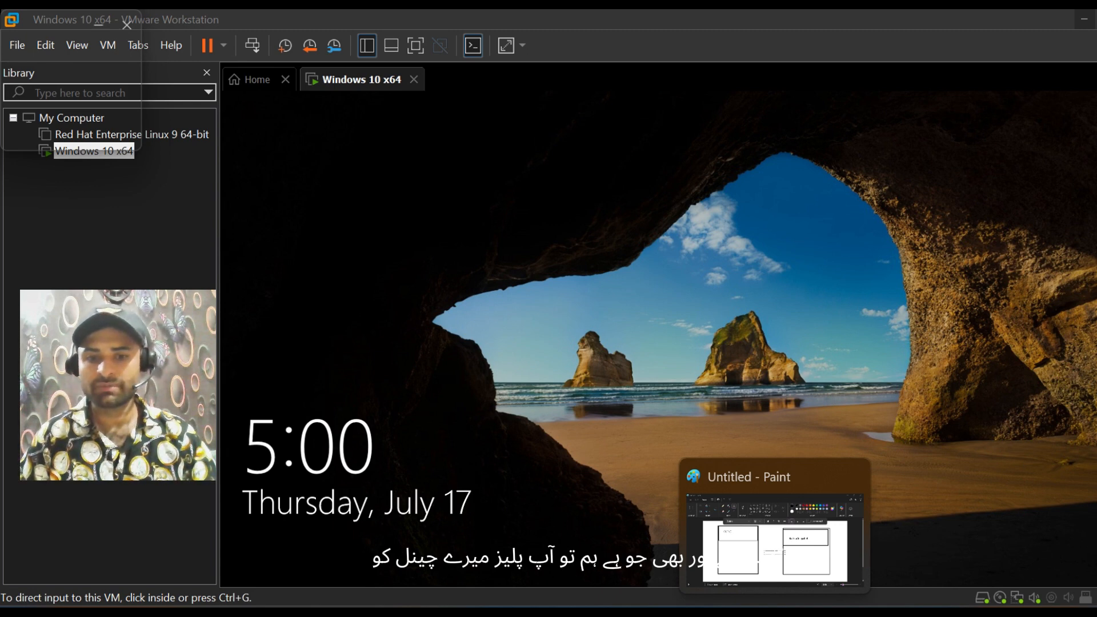
click(774, 613)
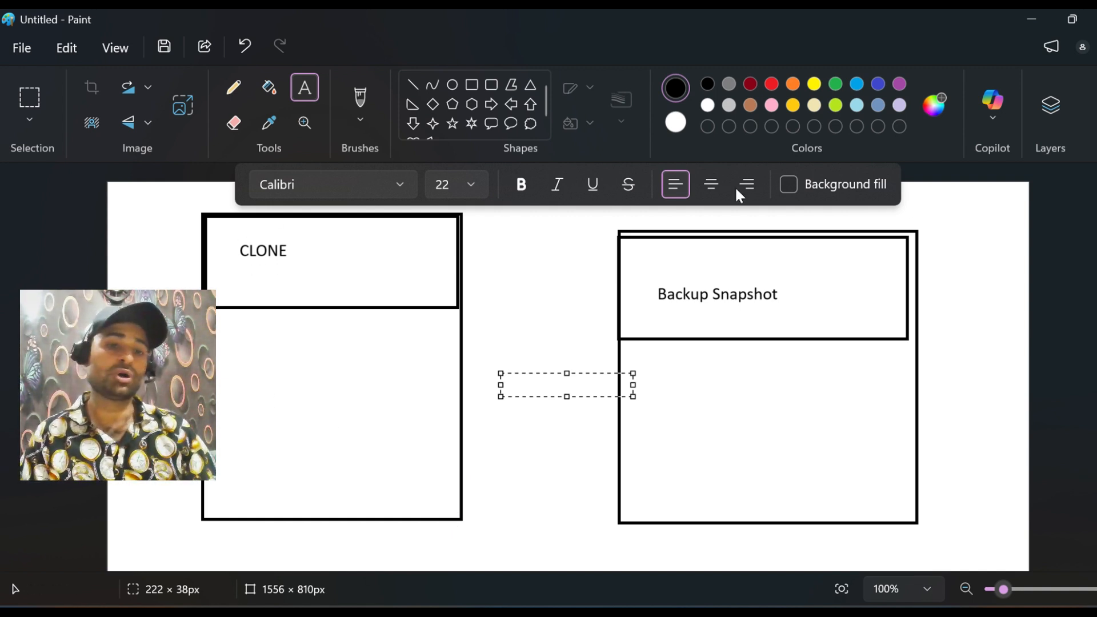
click(454, 87)
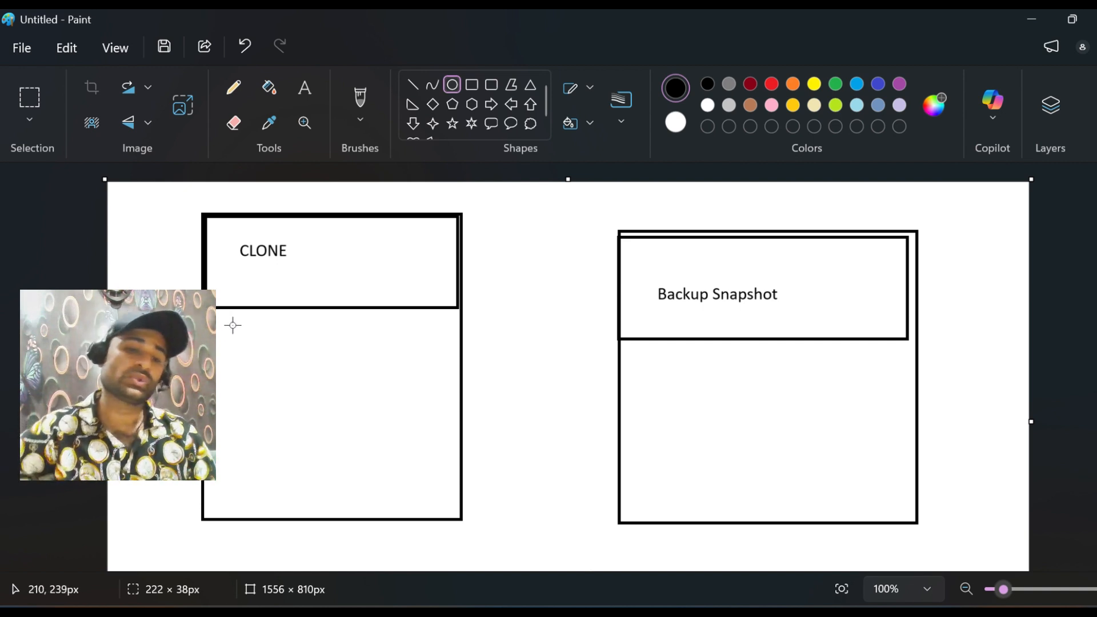
drag(234, 327, 292, 377)
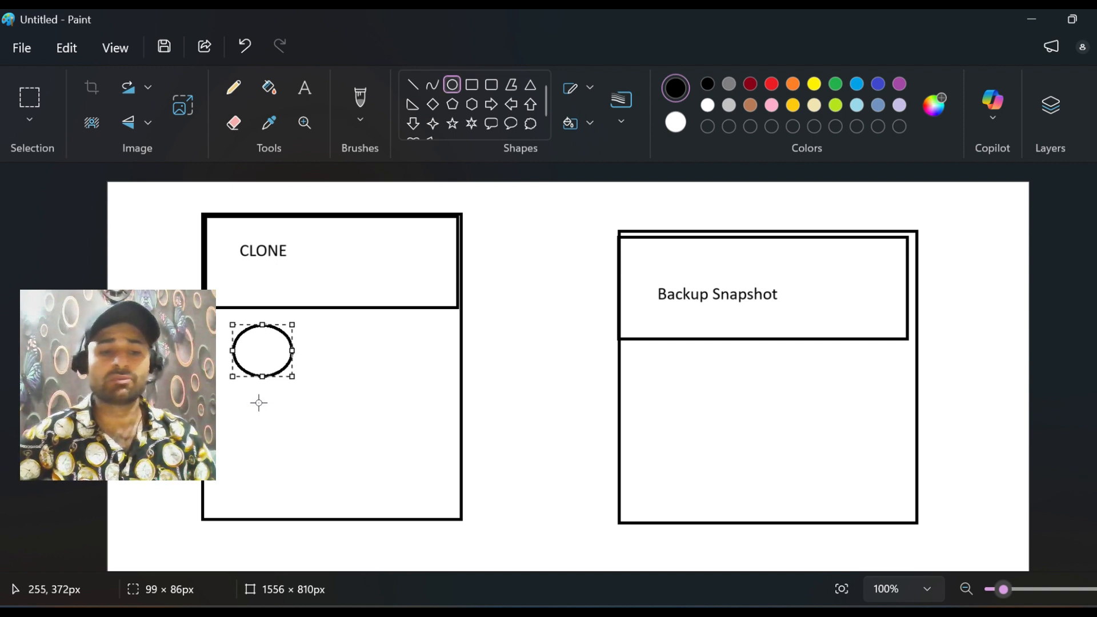
click(322, 355)
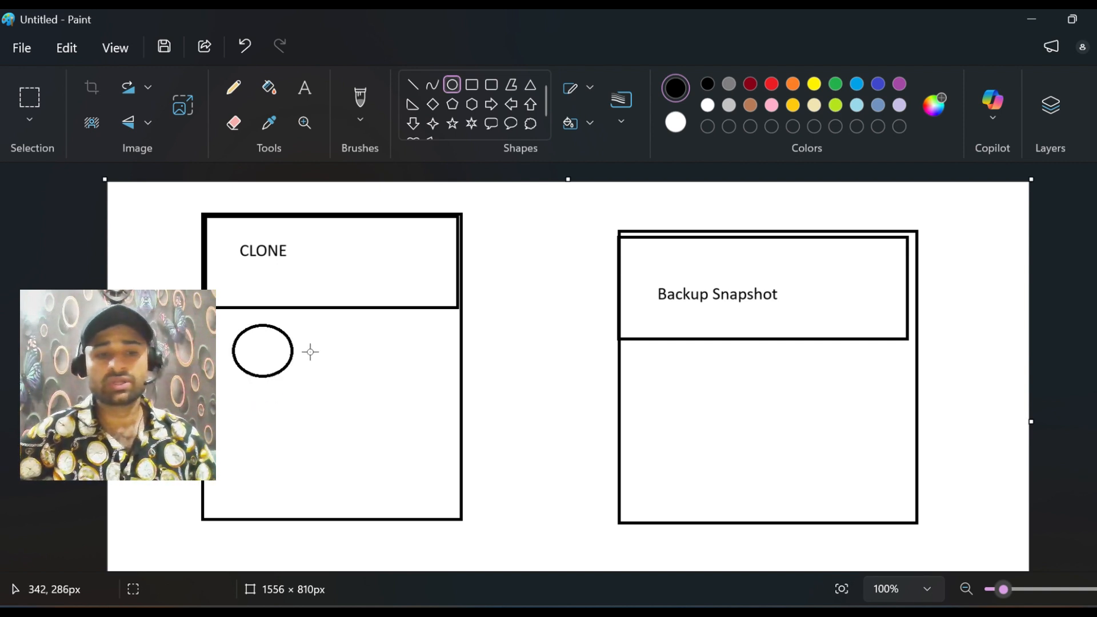
Step: Pencil a freehand line from the CLONE circle to a rough rounded outline beside it
click(234, 88)
mouse_move(296, 347)
mouse_down()
mouse_move(376, 338)
mouse_move(404, 314)
mouse_move(451, 342)
mouse_move(442, 364)
mouse_move(389, 388)
mouse_move(361, 360)
mouse_move(382, 327)
mouse_up()
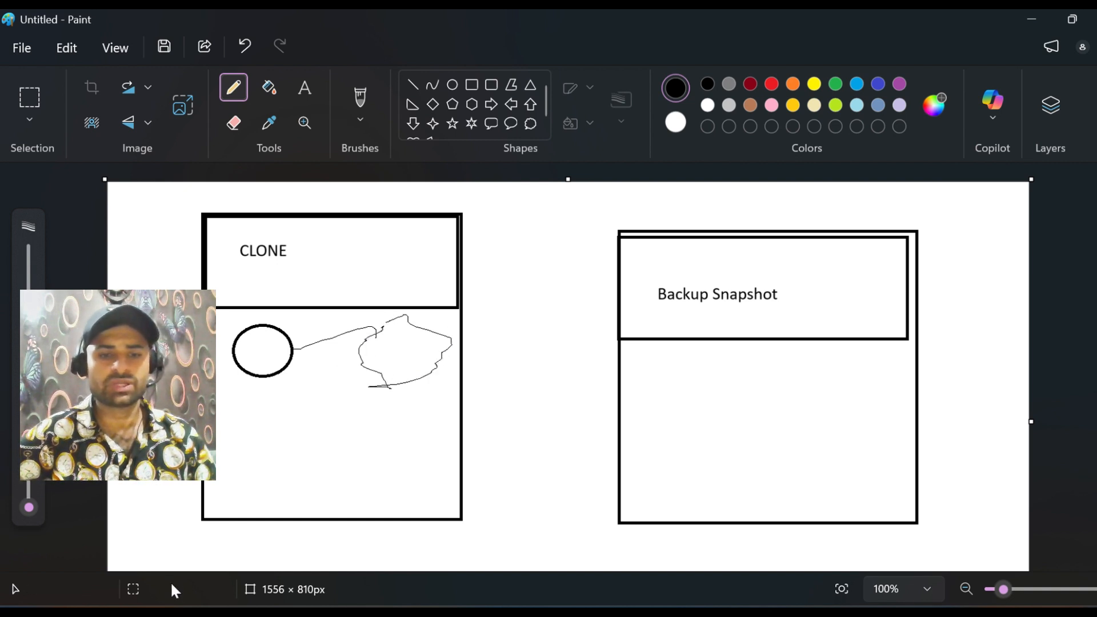
click(453, 85)
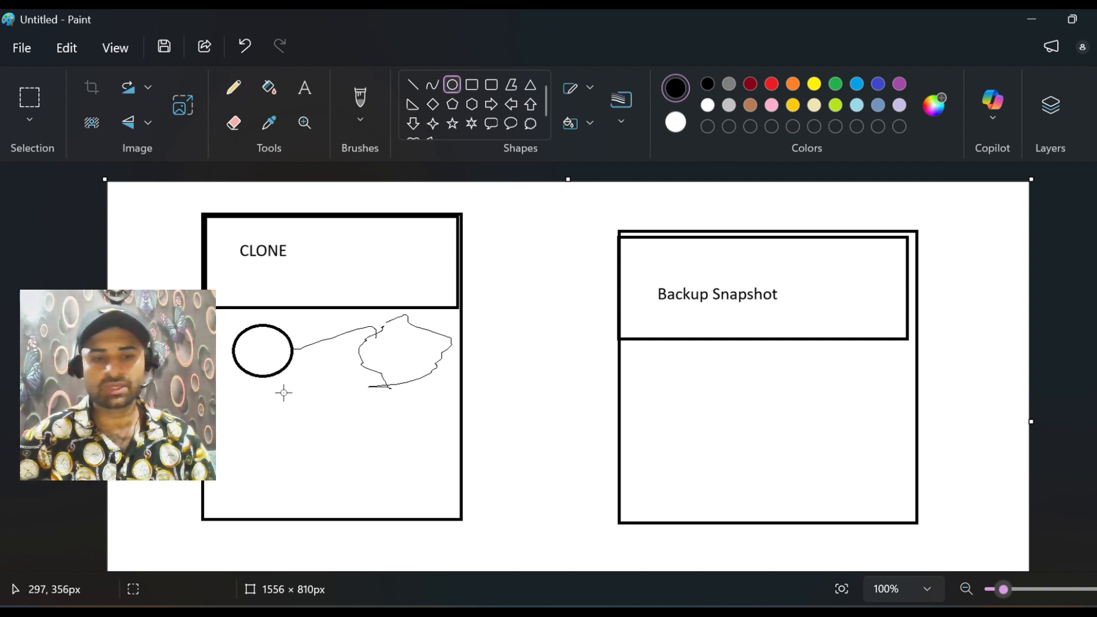
Step: Draw two straight lines downward from the CLONE circle, one about 159 × 101 px and one about 30 × 136 px
click(407, 81)
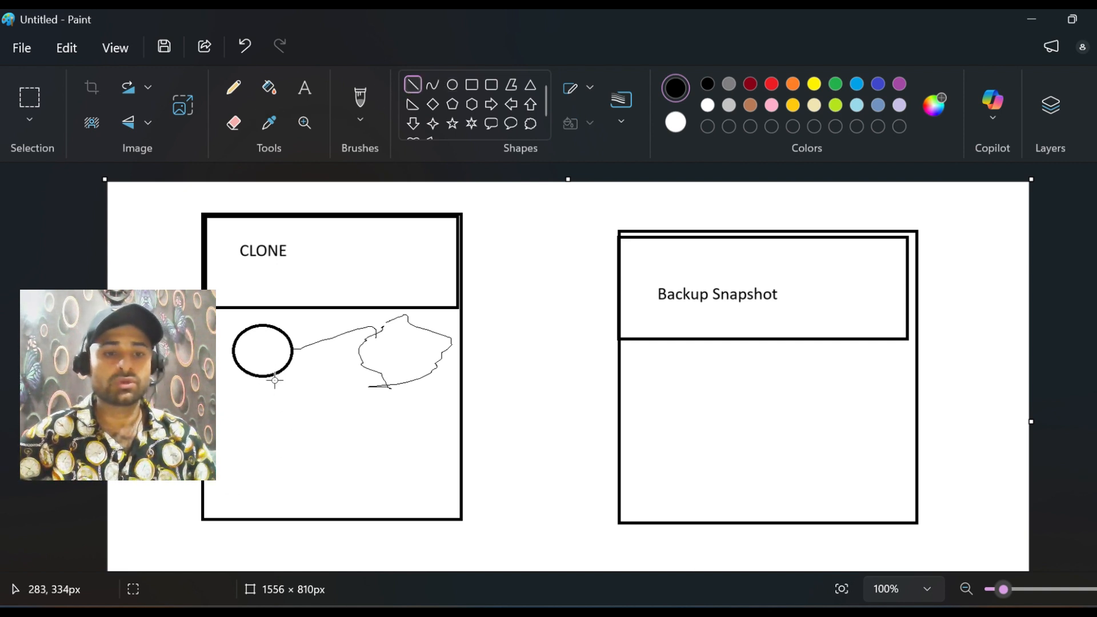
drag(275, 377, 369, 436)
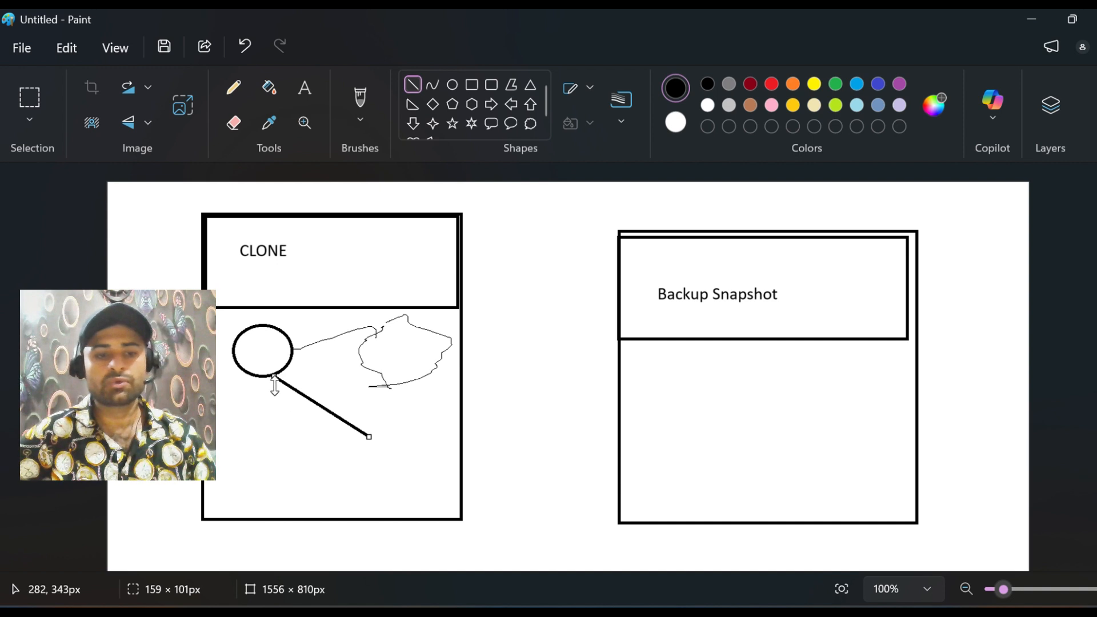
click(299, 453)
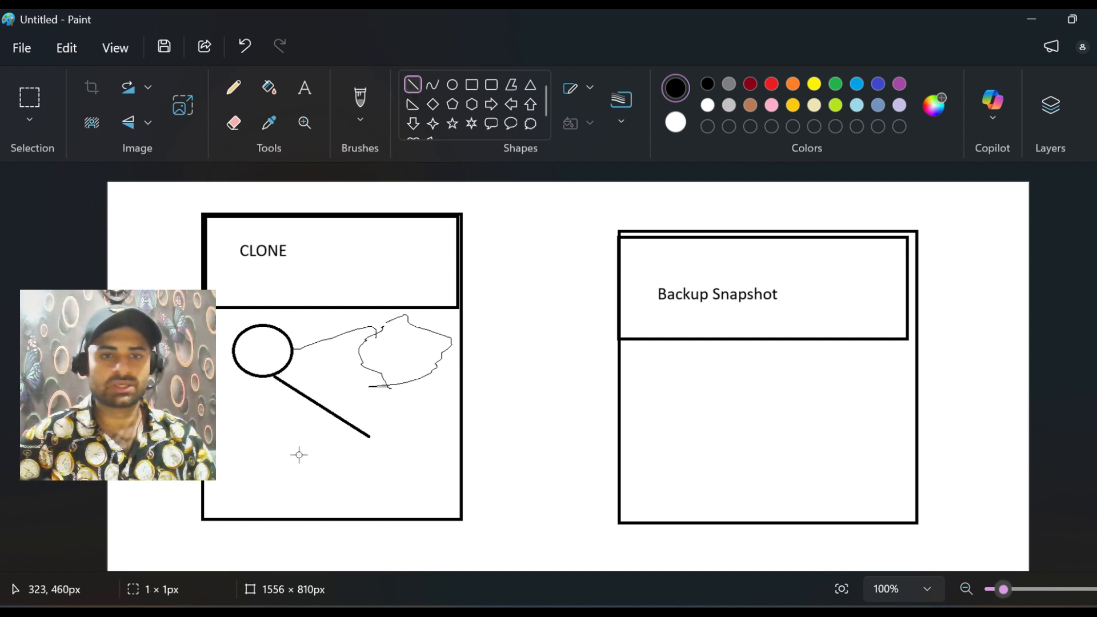
drag(271, 376, 252, 454)
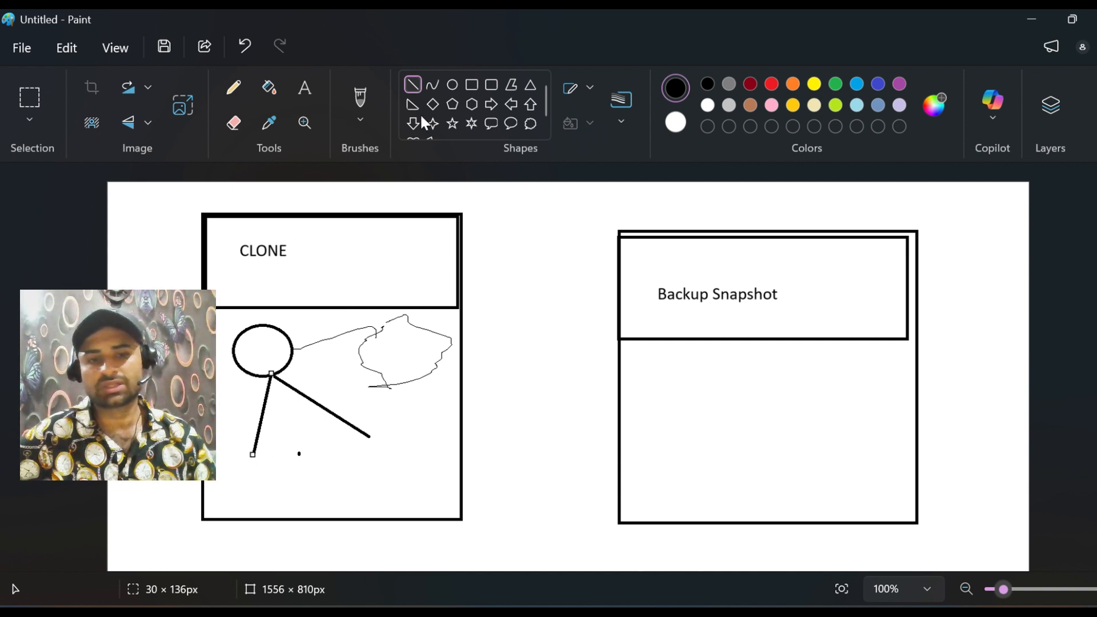
Step: Draw an oval at the lower end of each CLONE line, the one under the steeper line about 66 × 95 px
click(452, 84)
drag(361, 437, 422, 478)
drag(248, 449, 288, 506)
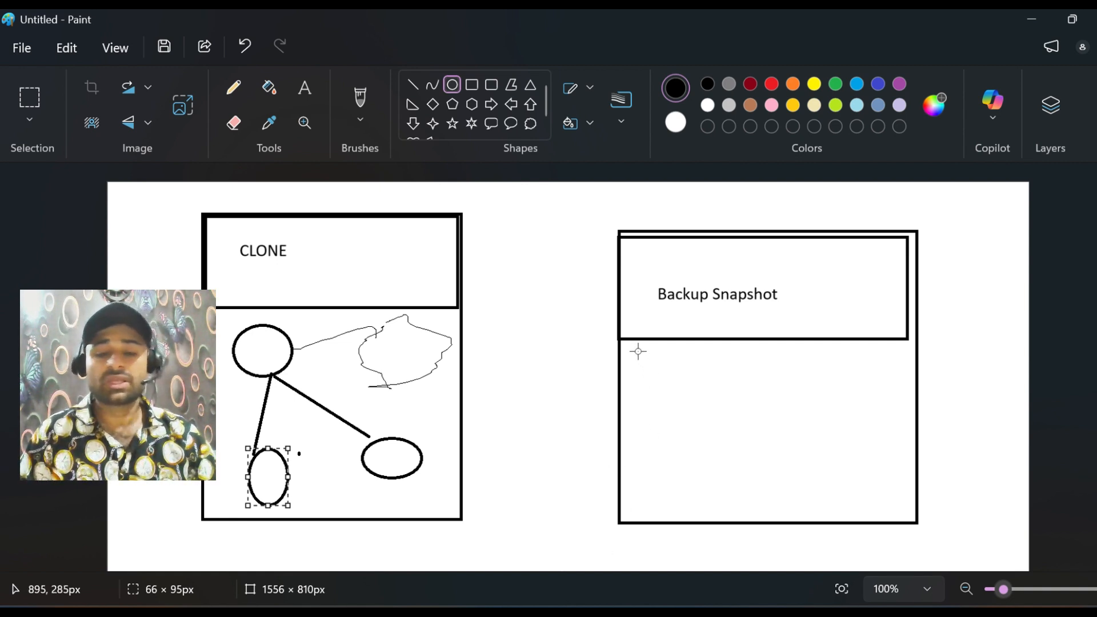
Step: Draw an oval below the Backup Snapshot title and a nearly horizontal line about 305 px long extending from it
mouse_move(637, 351)
mouse_down()
mouse_move(686, 392)
mouse_move(698, 424)
mouse_up()
click(647, 468)
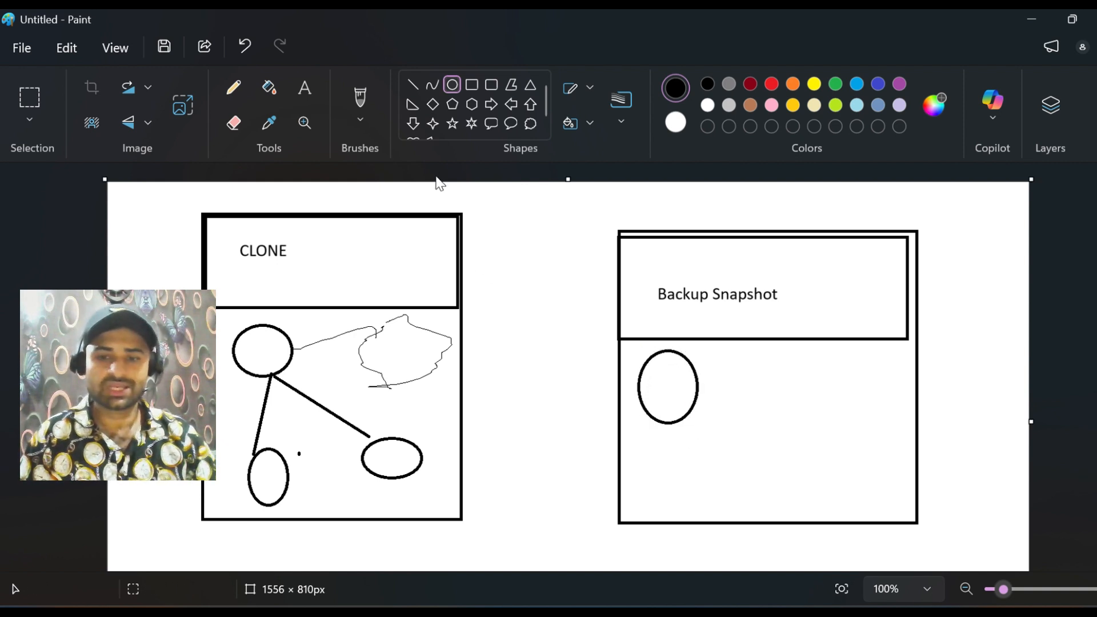
click(412, 84)
drag(670, 369, 851, 372)
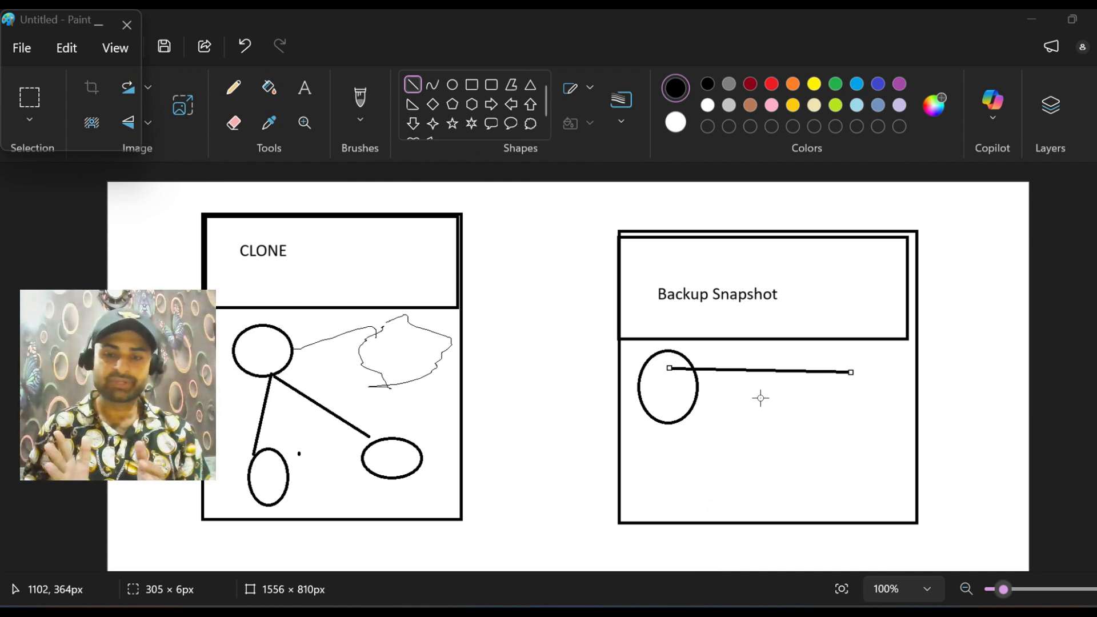
Step: Add the text label "17 July 2025" below the oval in the Backup Snapshot box
click(304, 90)
click(615, 428)
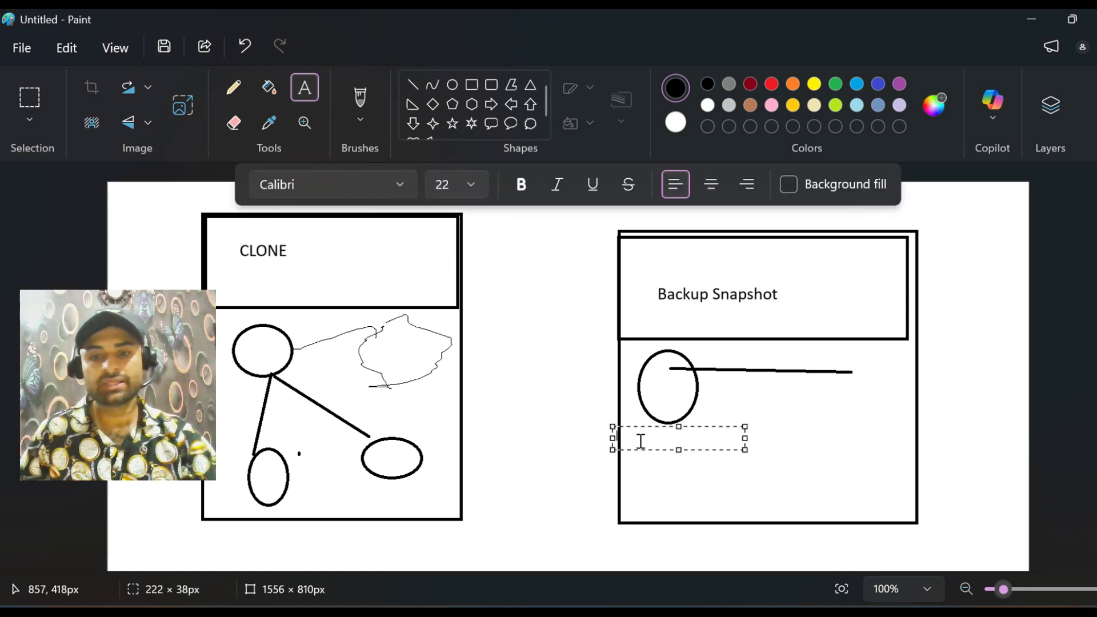
text(17)
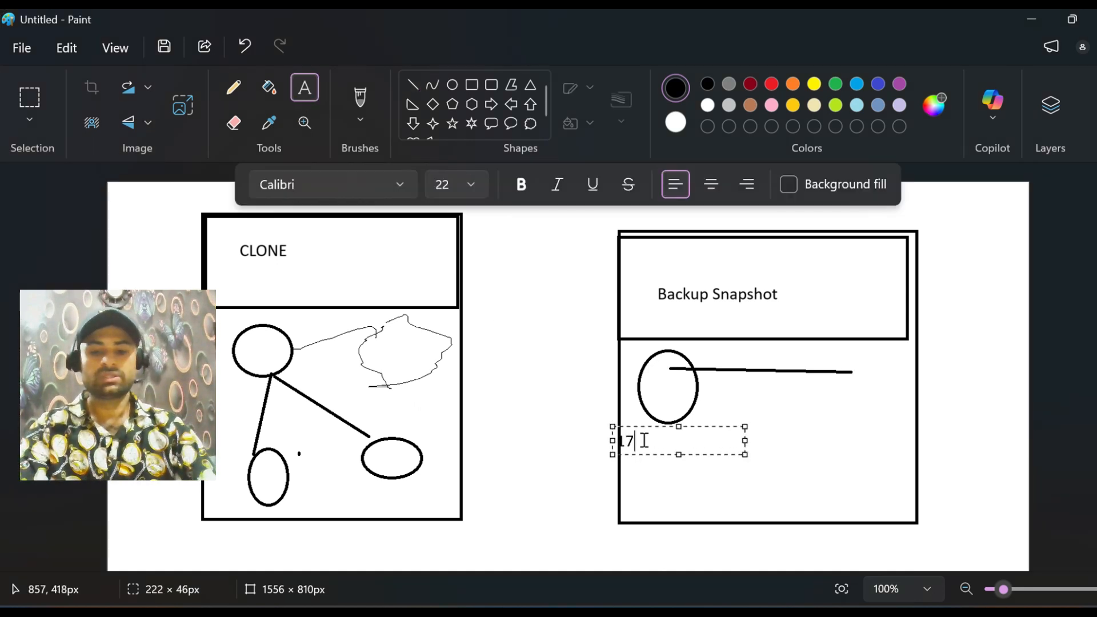
text( July )
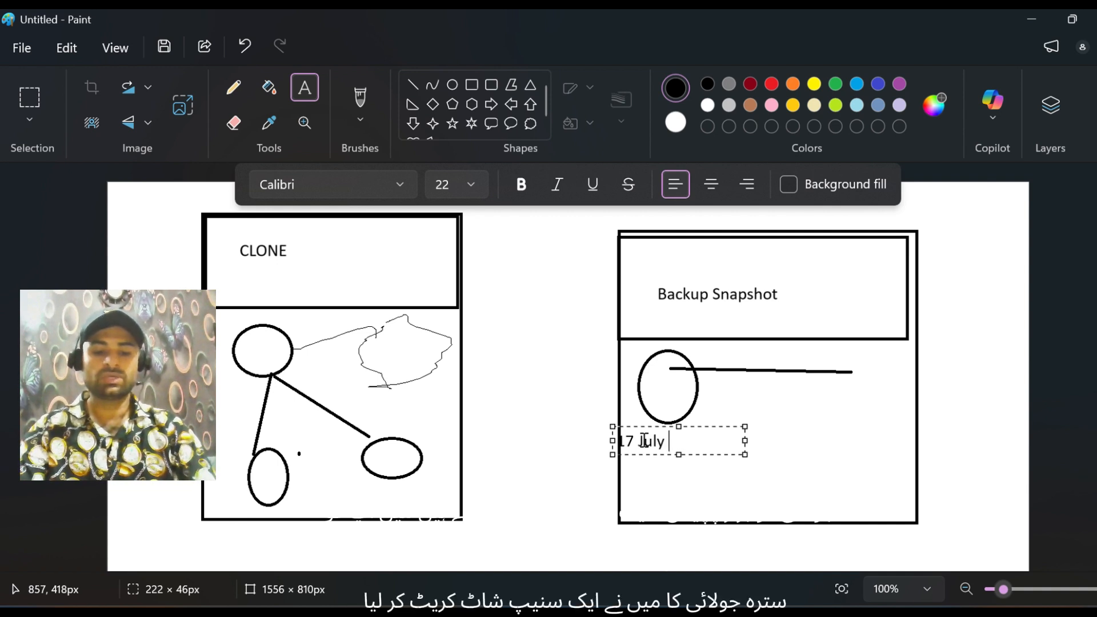
text(2025)
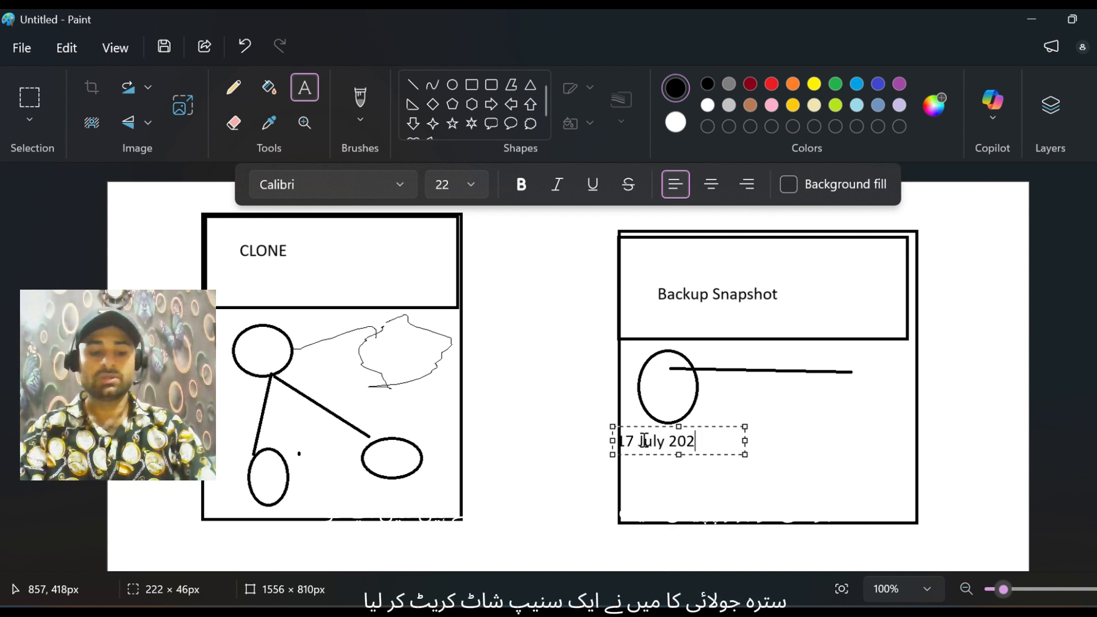
click(796, 423)
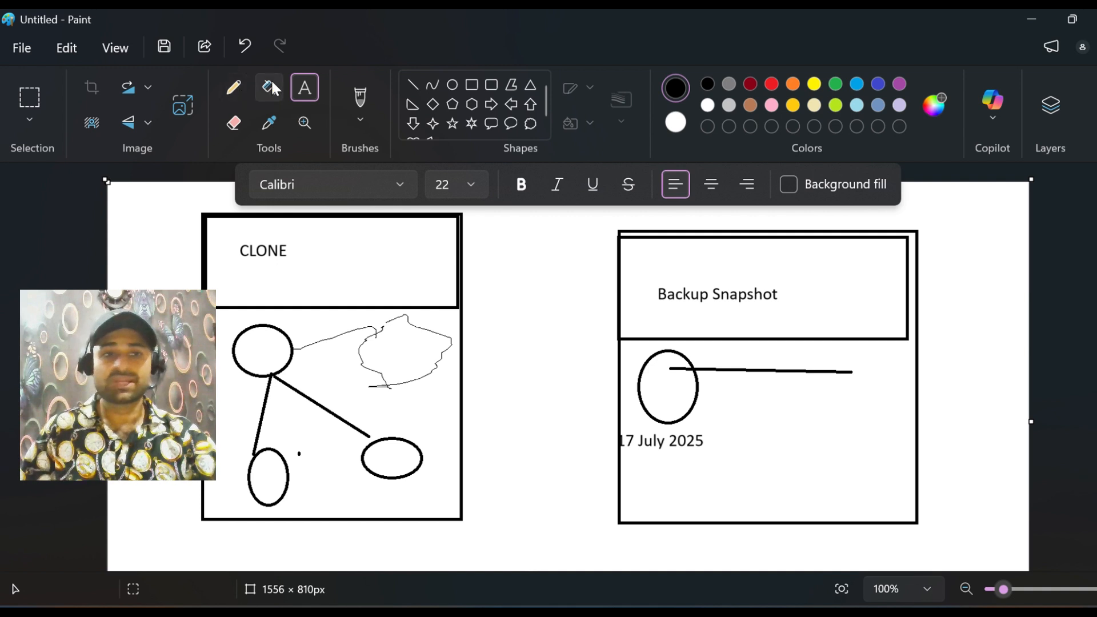
Step: Draw a circle about 129 × 114 px at the far end of the Backup Snapshot line
click(450, 85)
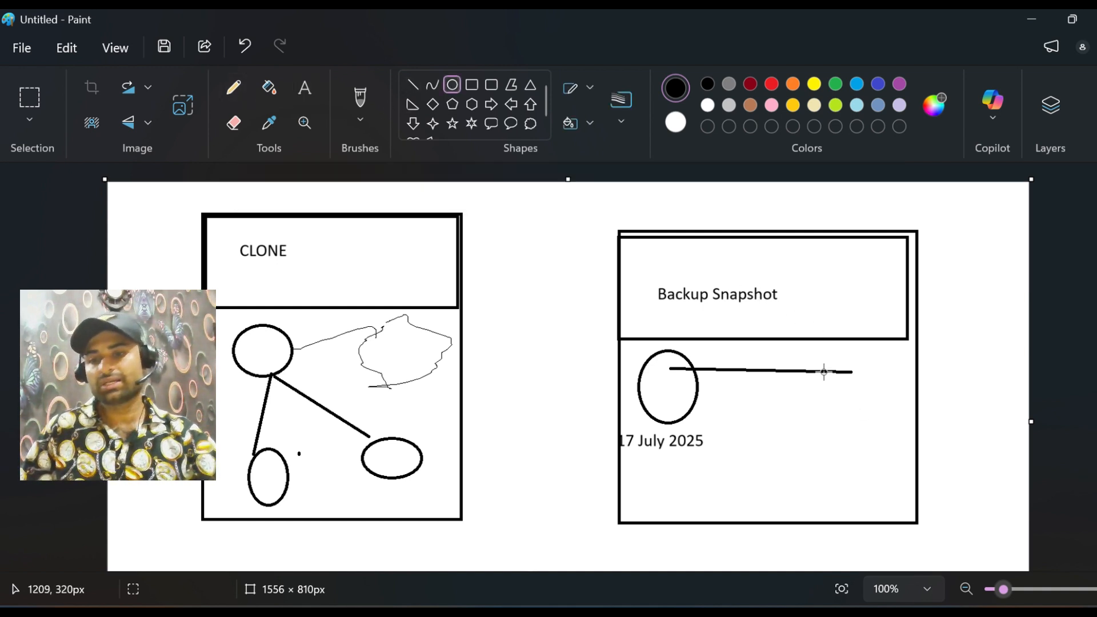
drag(826, 374, 903, 442)
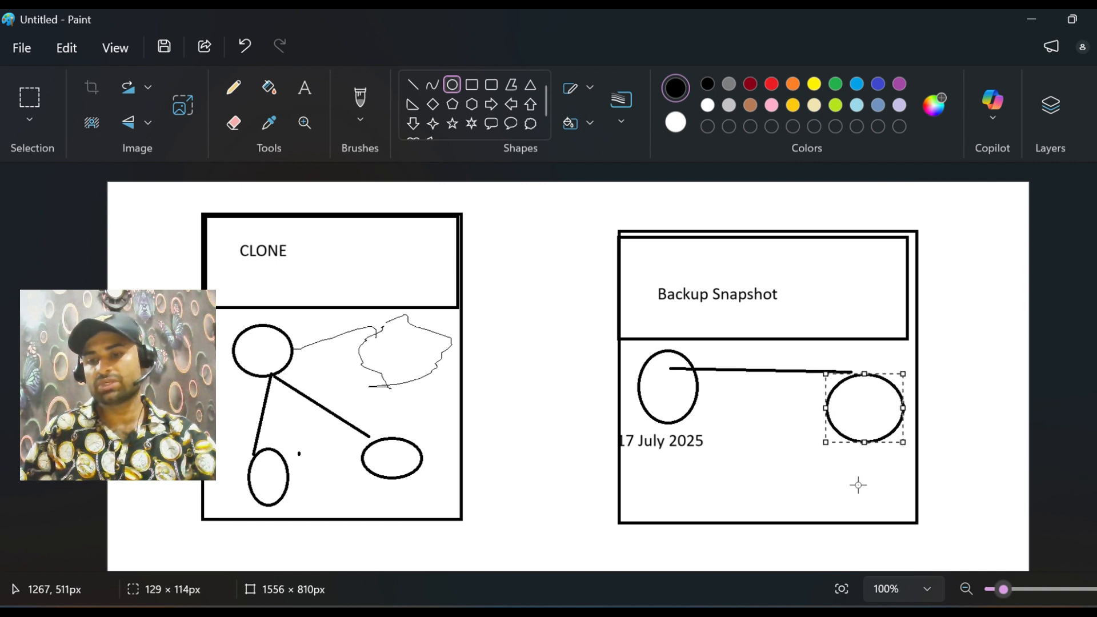
click(806, 449)
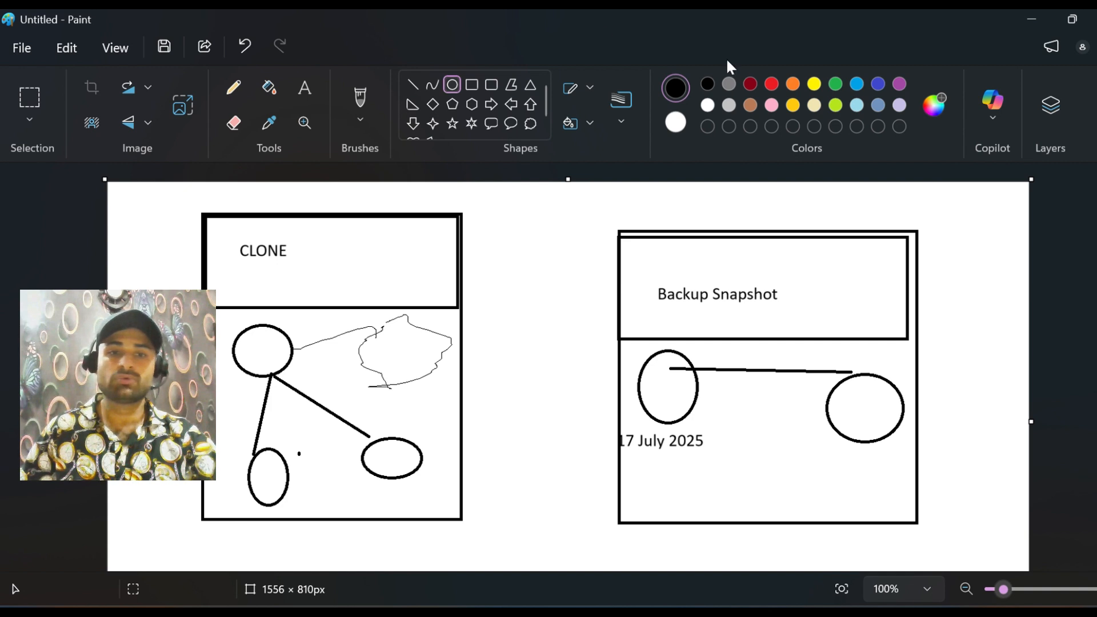
Step: Mark the circle at the line's end with flattened red ovals and pencil a red curve back to the 17 July 2025 oval
click(772, 86)
drag(869, 377, 867, 450)
drag(887, 394, 826, 421)
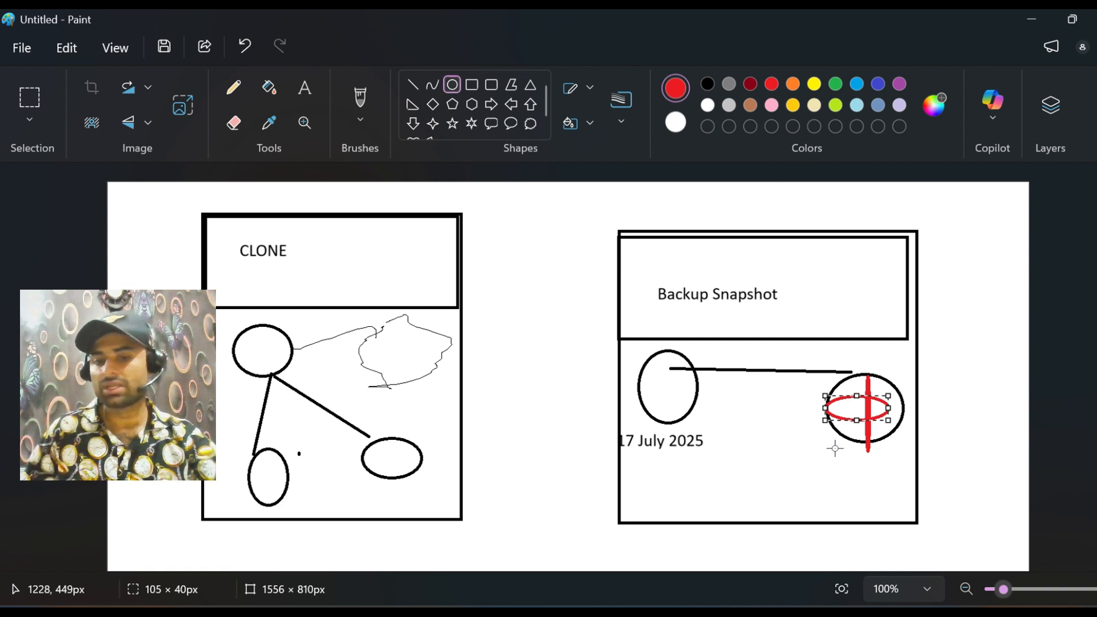
mouse_move(849, 439)
mouse_down()
mouse_move(818, 474)
mouse_move(864, 440)
mouse_up()
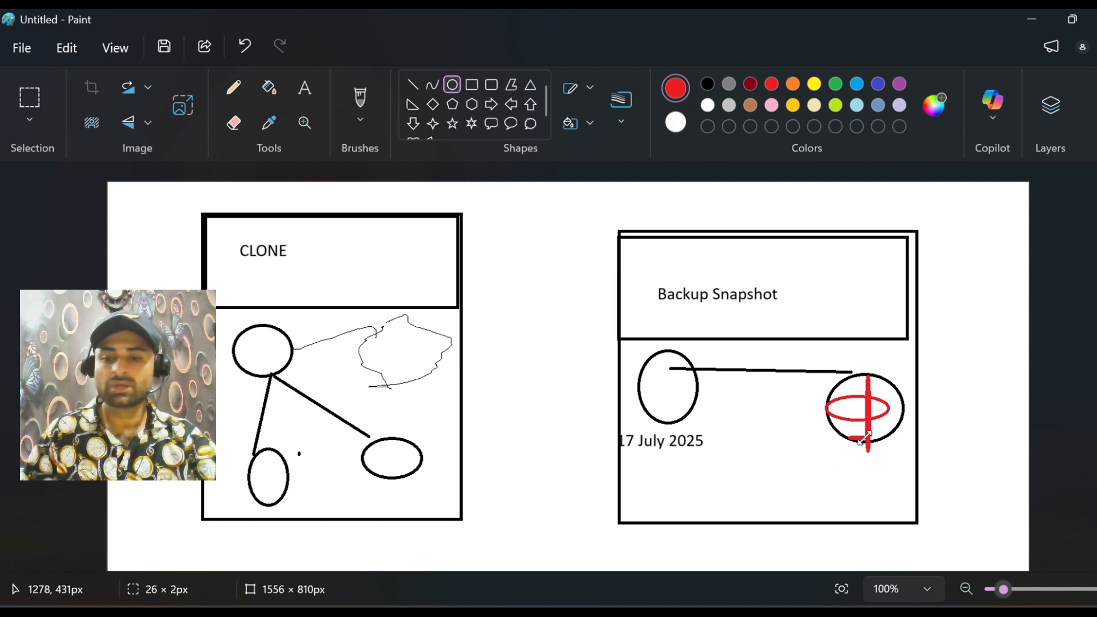
click(233, 87)
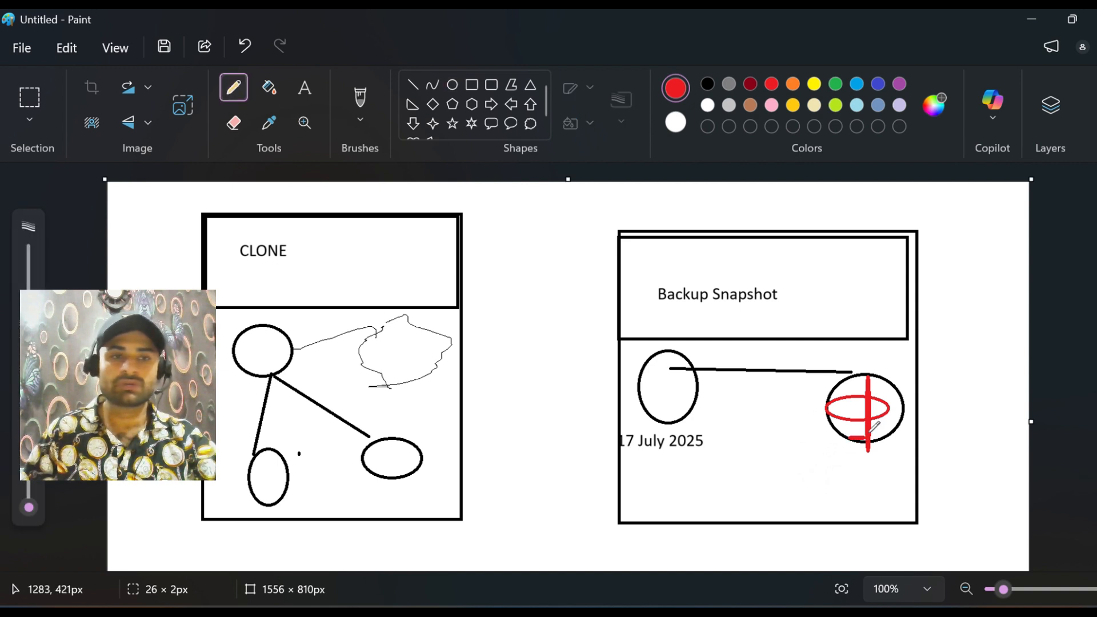
mouse_move(864, 441)
mouse_down()
mouse_move(732, 451)
mouse_move(688, 409)
mouse_move(696, 398)
mouse_move(668, 418)
mouse_move(683, 428)
mouse_move(676, 382)
mouse_move(652, 386)
mouse_move(676, 387)
mouse_up()
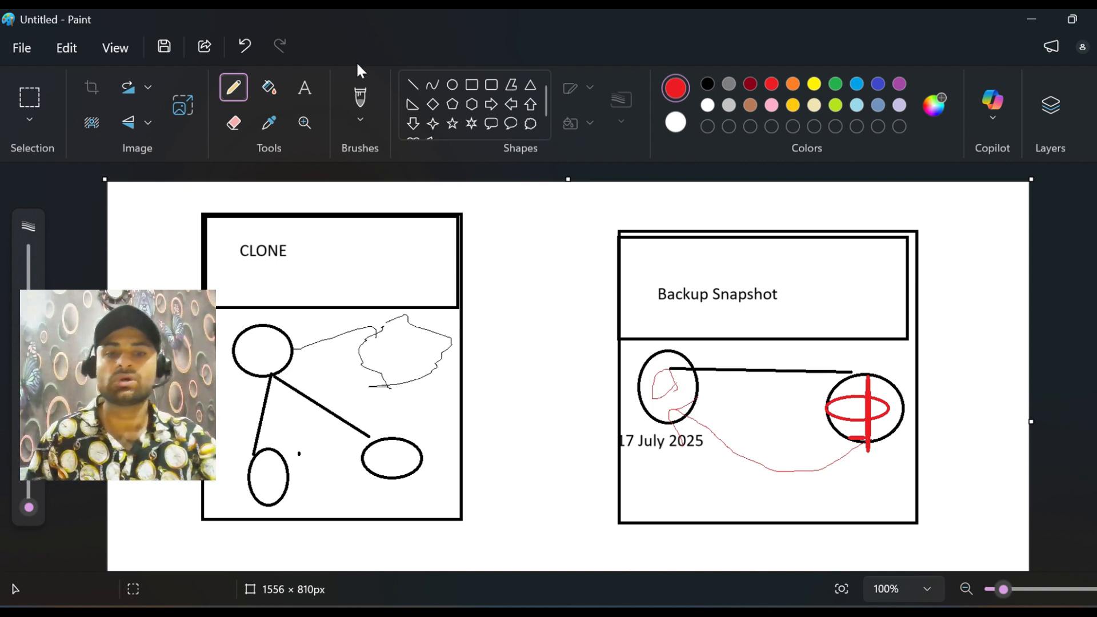
Step: Draw two red ovals under the Backup Snapshot line and a small one, about 14 × 25 px, below the end circle
click(452, 85)
drag(714, 375, 740, 418)
mouse_move(742, 375)
mouse_down()
mouse_move(778, 406)
mouse_move(803, 401)
mouse_move(802, 375)
mouse_up()
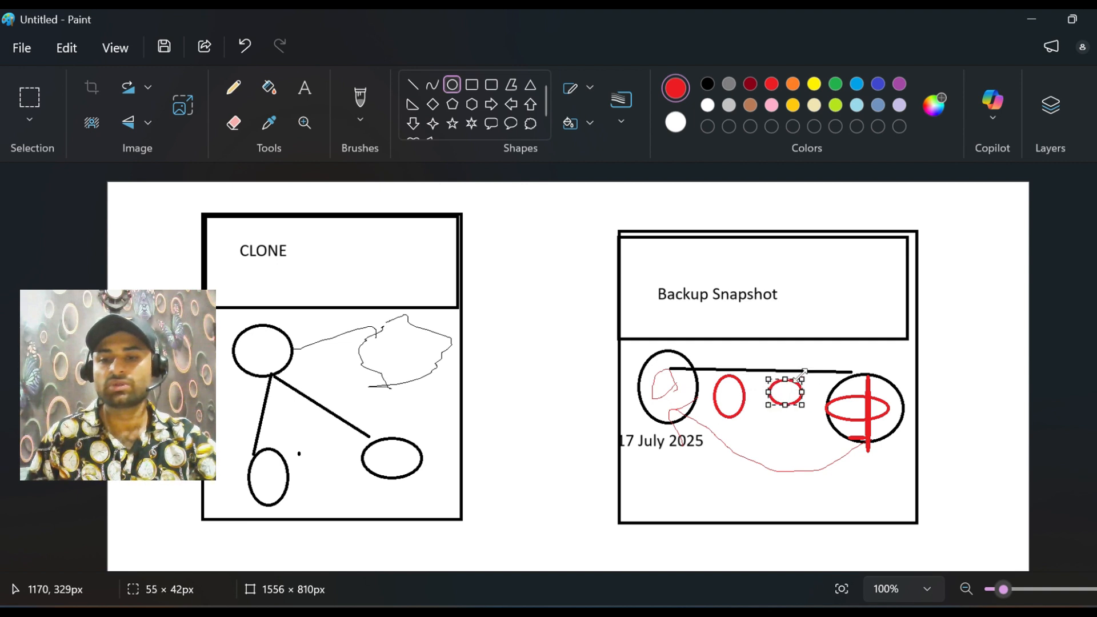
drag(888, 448, 897, 462)
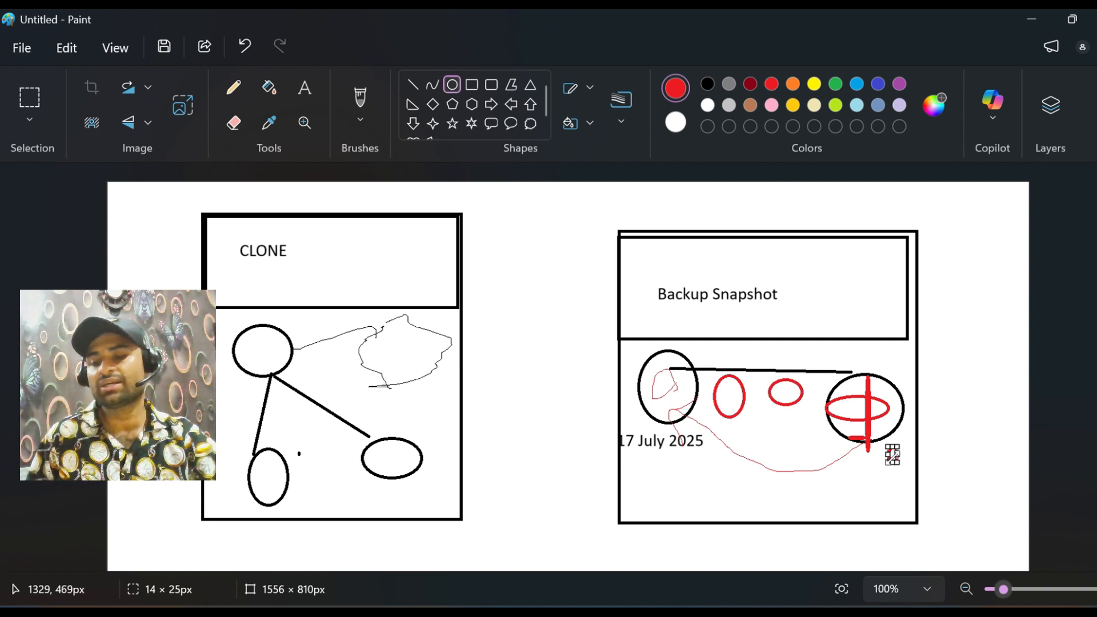
Step: Pencil red freehand strokes from the end circle back and forth to the 17 July 2025 oval
click(239, 101)
mouse_move(890, 425)
mouse_down()
mouse_move(908, 457)
mouse_move(753, 417)
mouse_move(718, 423)
mouse_move(844, 470)
mouse_move(850, 453)
mouse_move(827, 444)
mouse_up()
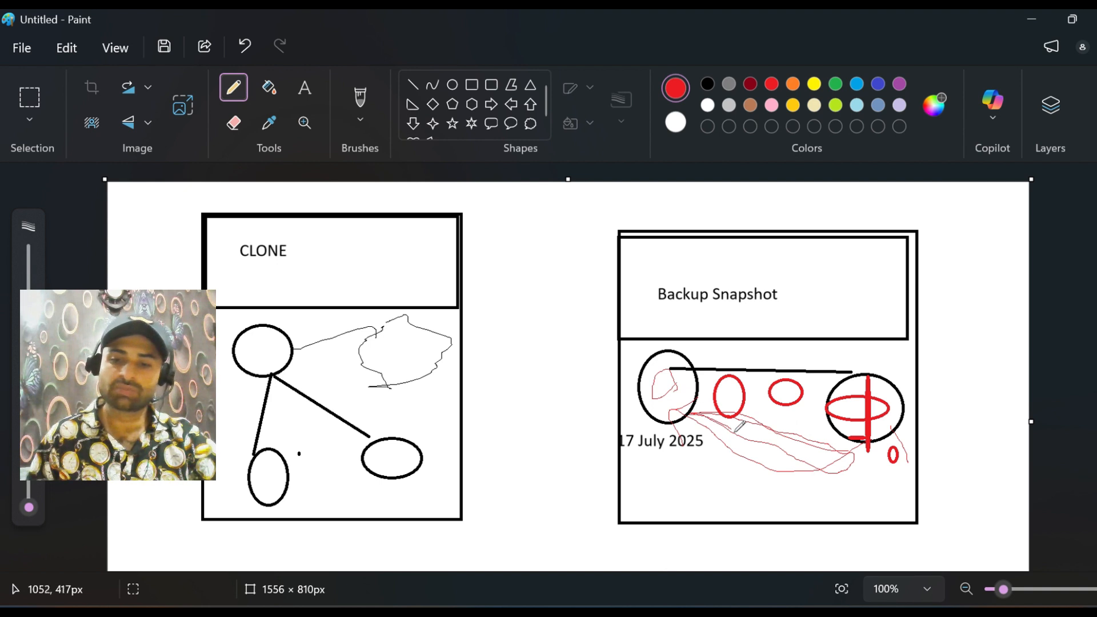
mouse_move(735, 432)
mouse_down()
mouse_move(801, 458)
mouse_move(855, 461)
mouse_up()
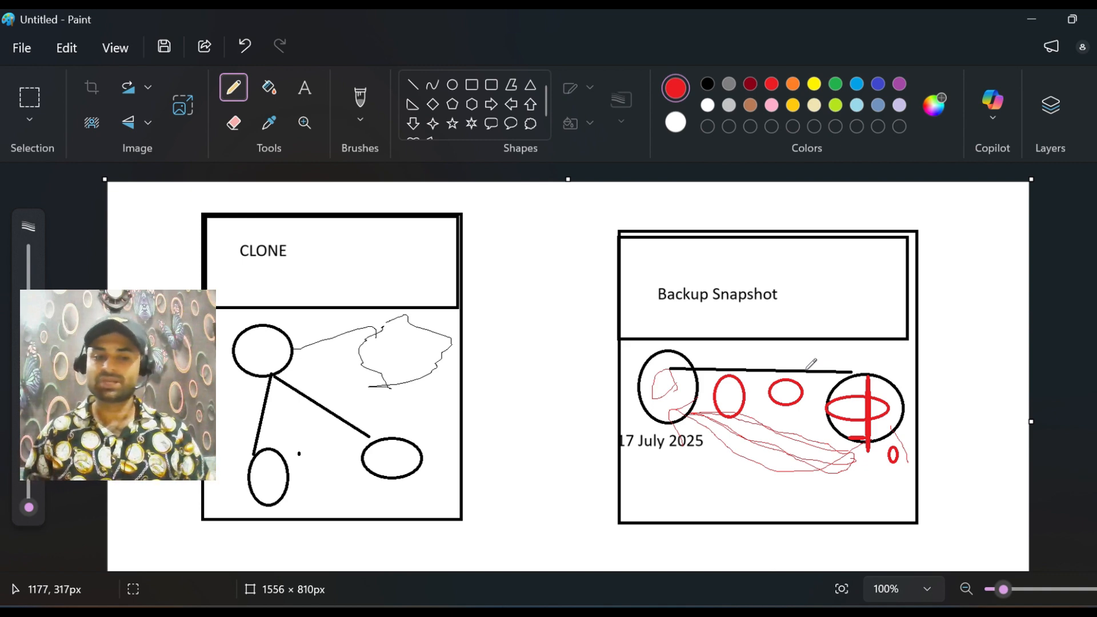
Step: Minimize Paint, switch to VMware Workstation and bring up the Windows 10 x64 machine's sign-in screen
click(1023, 17)
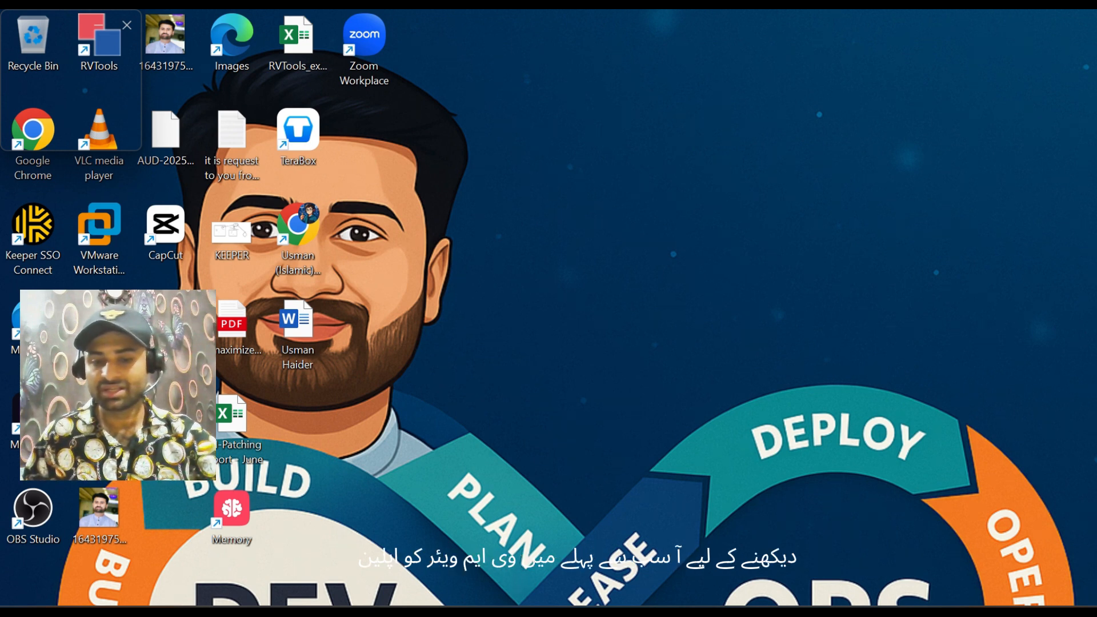
mouse_move(697, 612)
click(734, 612)
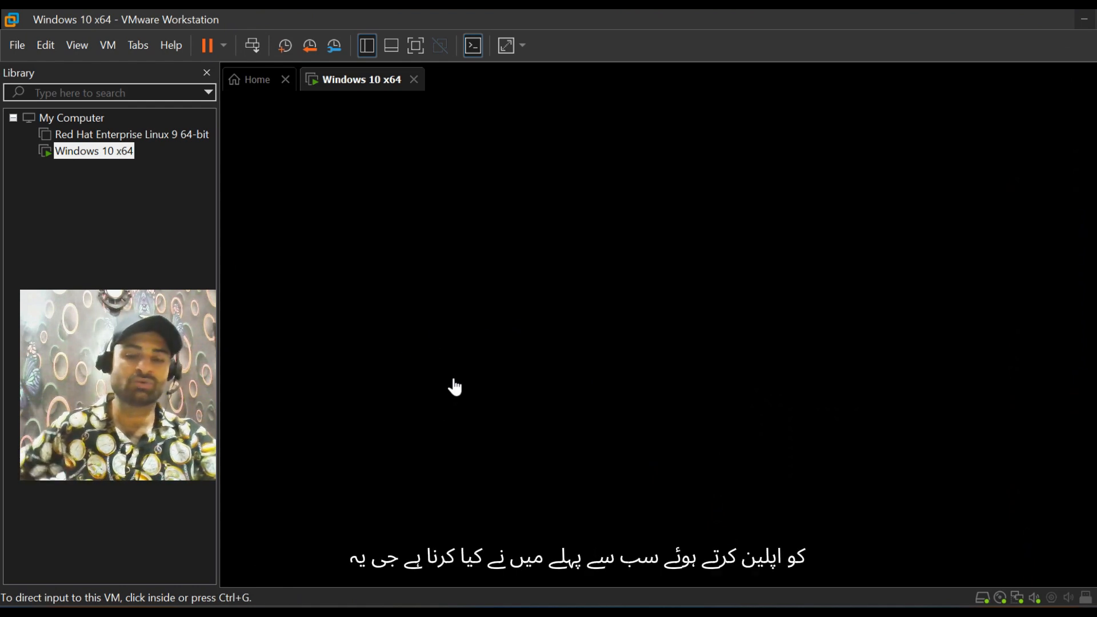
click(405, 393)
click(478, 368)
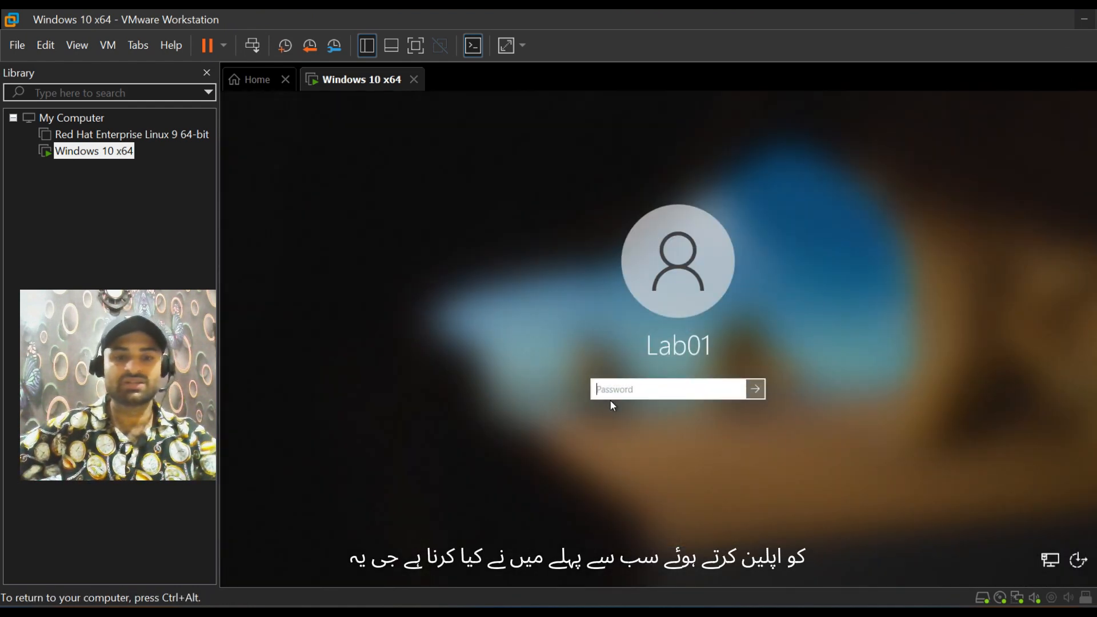
Step: Sign in to the Windows 10 virtual machine's Lab01 account by entering its password
key(Caps_Lock)
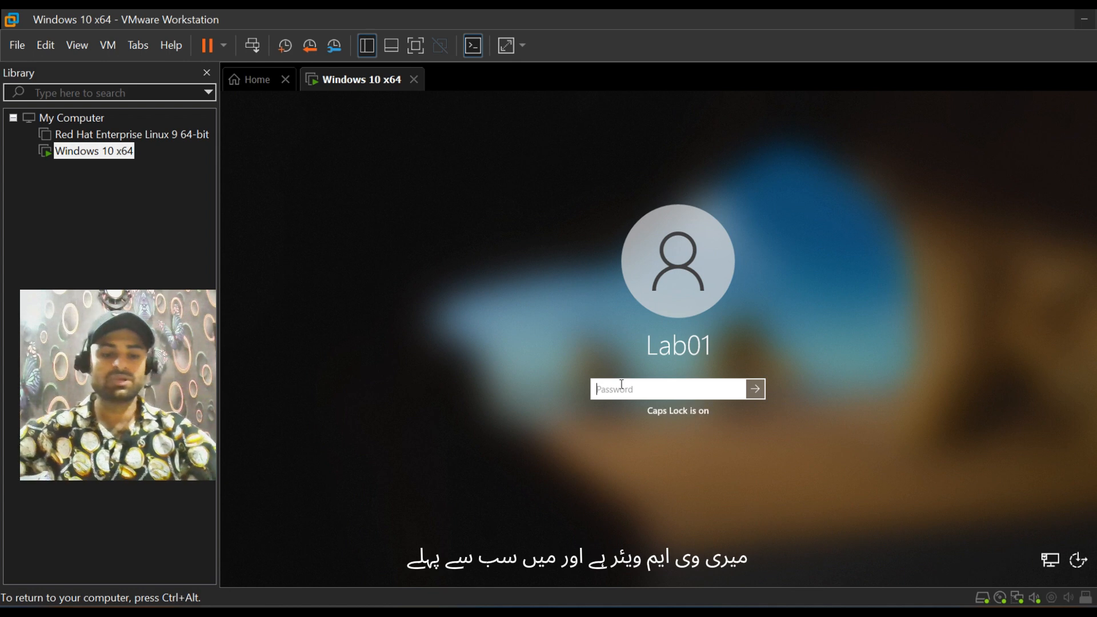
text(•)
key(Caps_Lock)
text(••••••••)
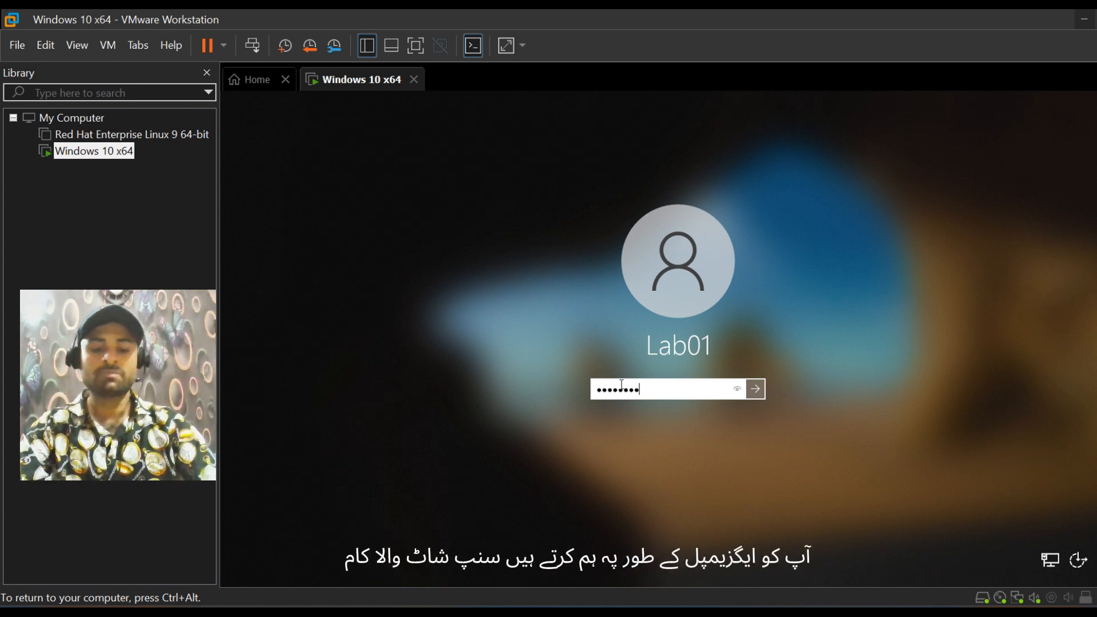
key(Return)
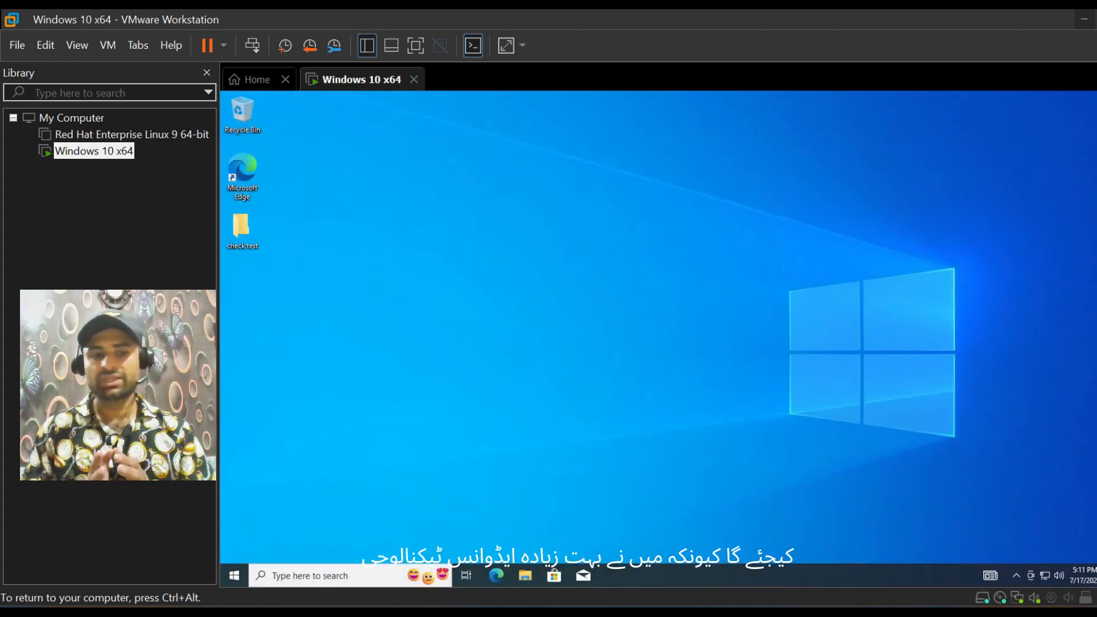
Step: Create a folder named "check test 1" on the virtual machine's desktop
right_click(399, 297)
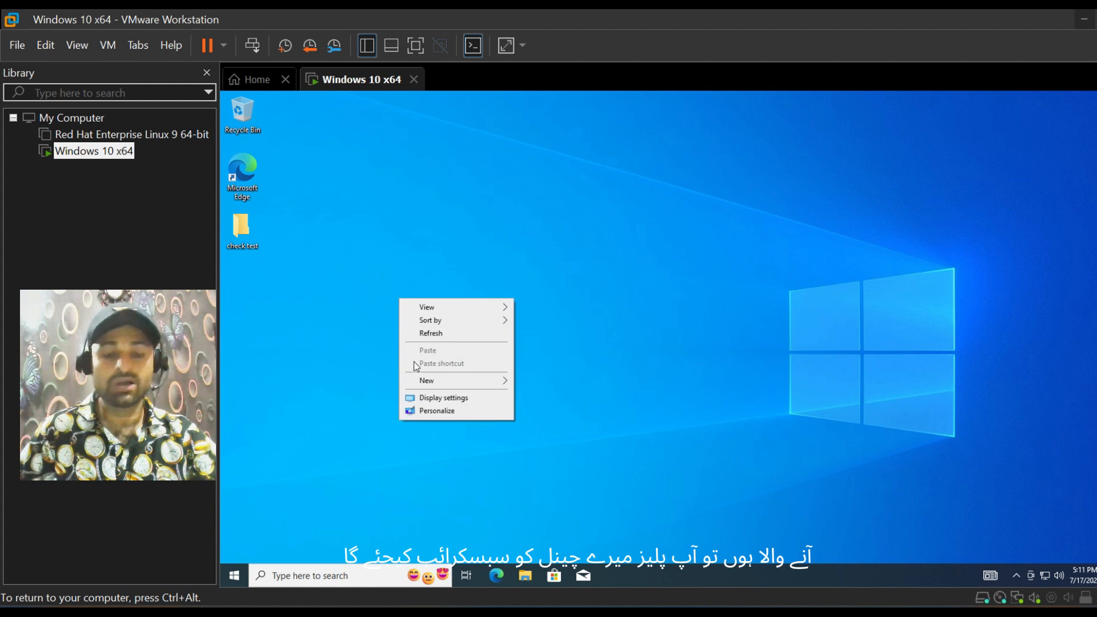
mouse_move(427, 382)
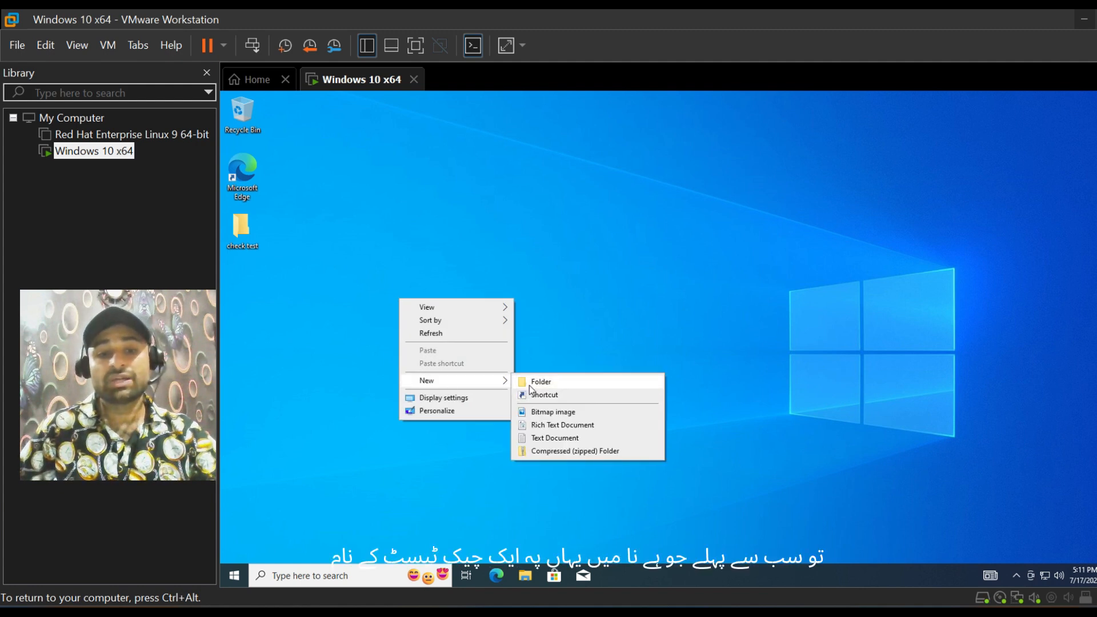
click(529, 383)
text(che)
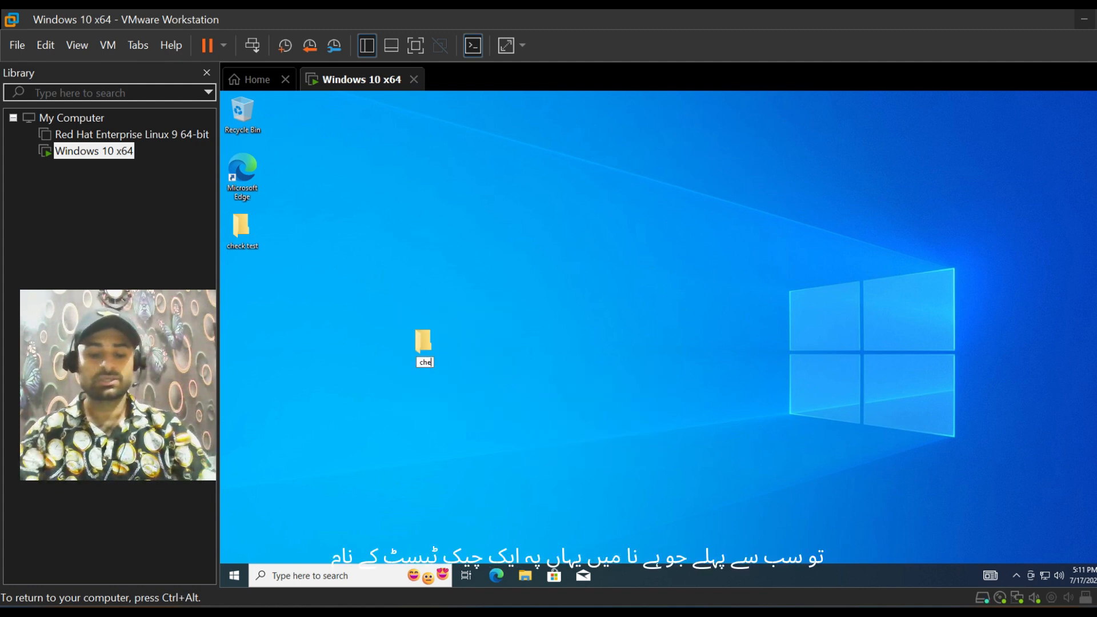
text(ck te)
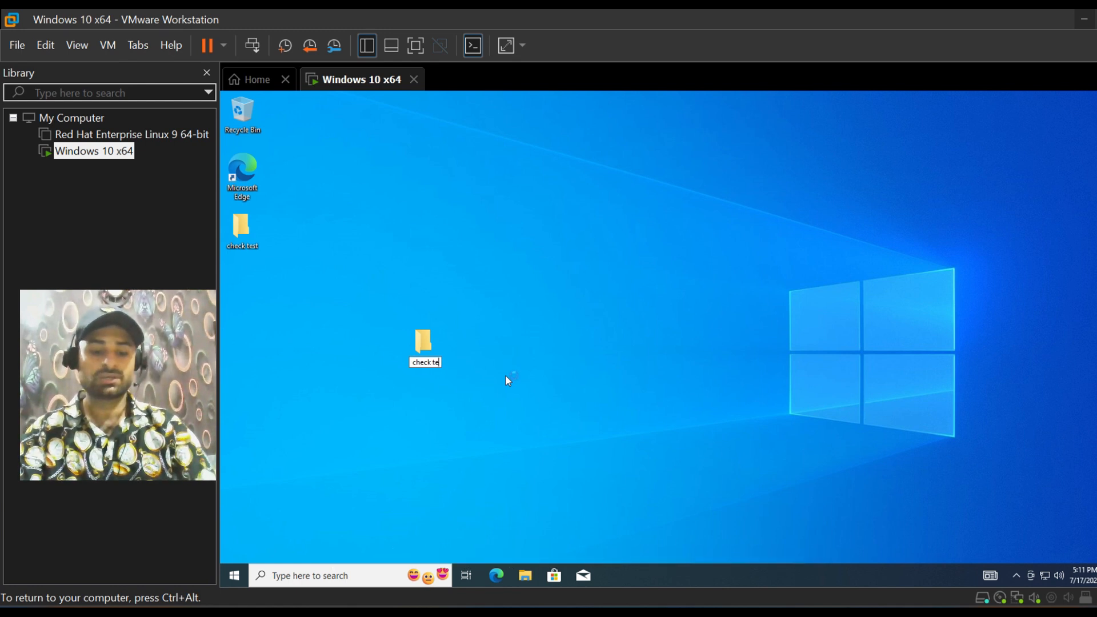
text(st 1)
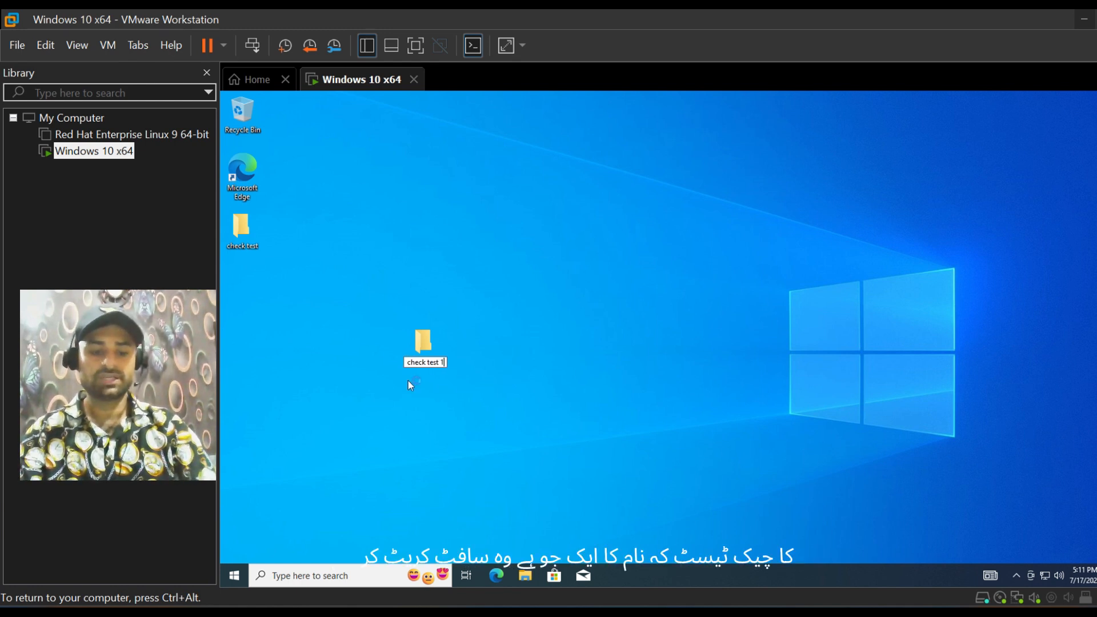
key(Return)
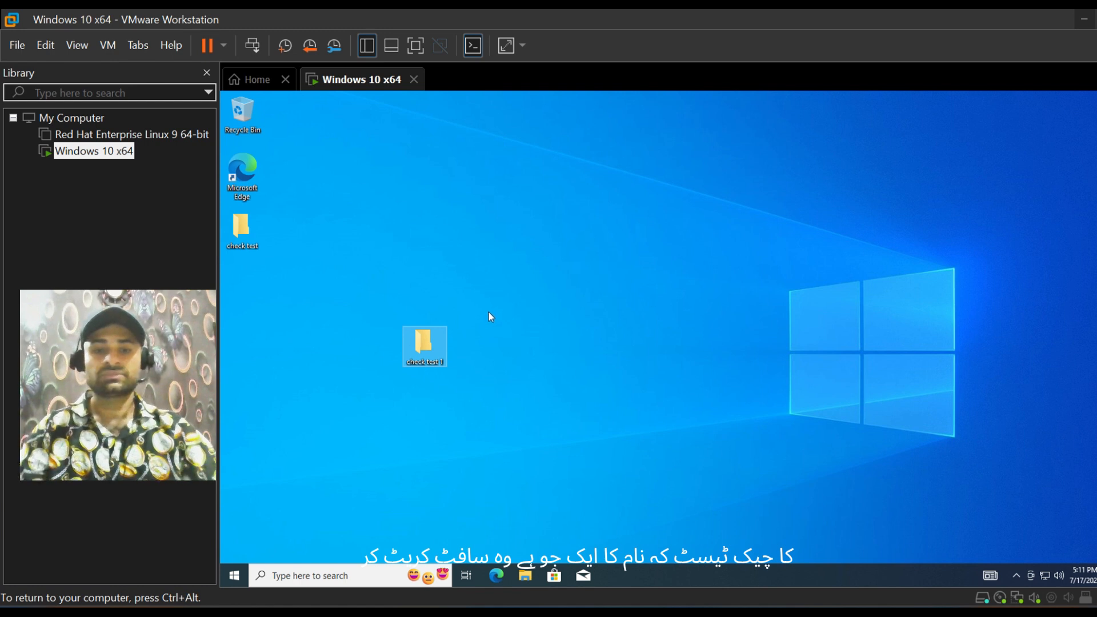
Step: Refresh the desktop and place the check test 1 folder directly below the check test folder
right_click(489, 312)
click(523, 346)
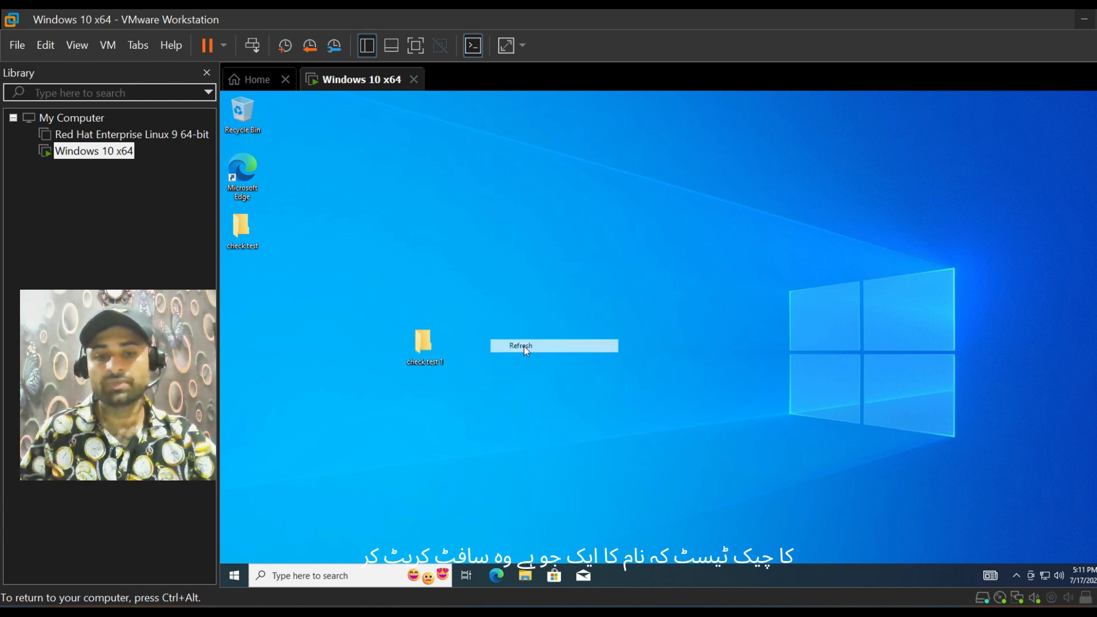
drag(422, 343, 246, 284)
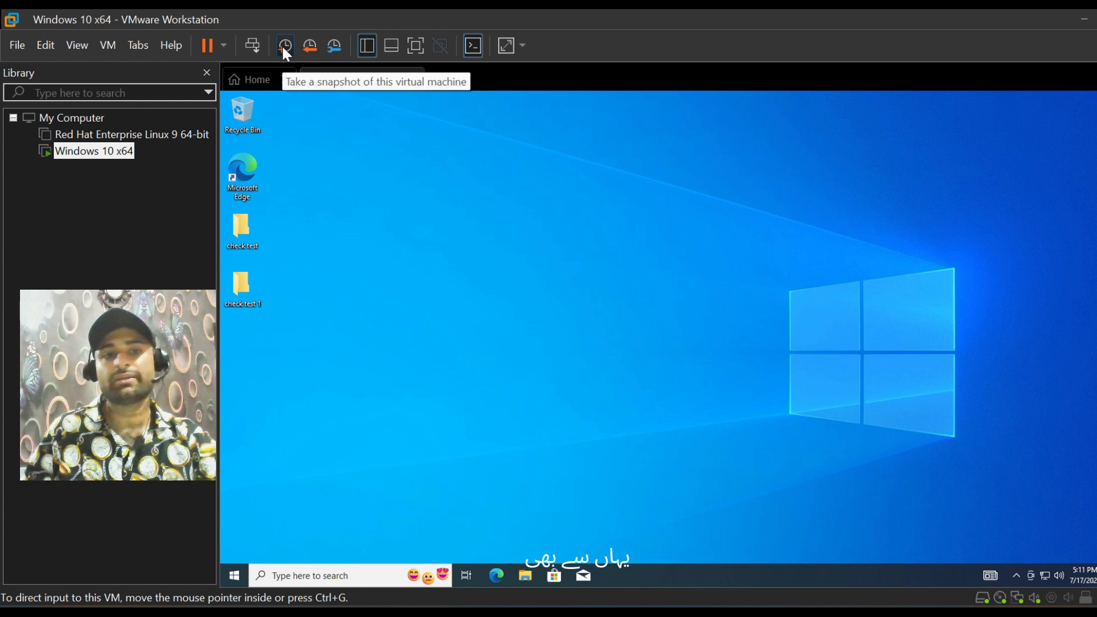
Step: Take a snapshot of the Windows 10 x64 machine named Snapshot 2, without a description
right_click(117, 155)
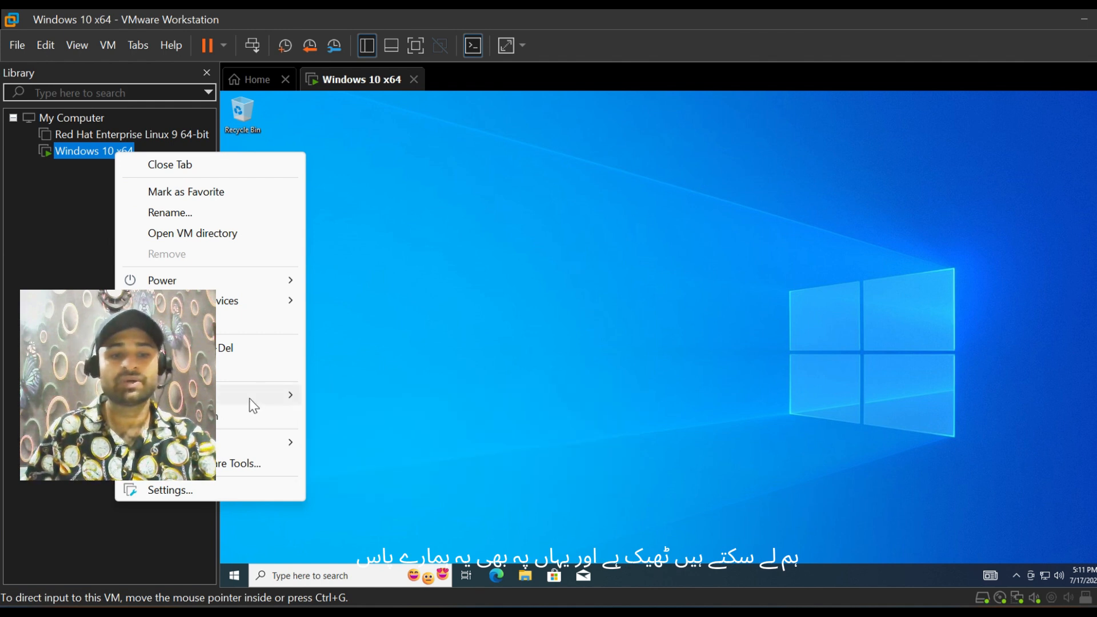
mouse_move(282, 396)
click(324, 397)
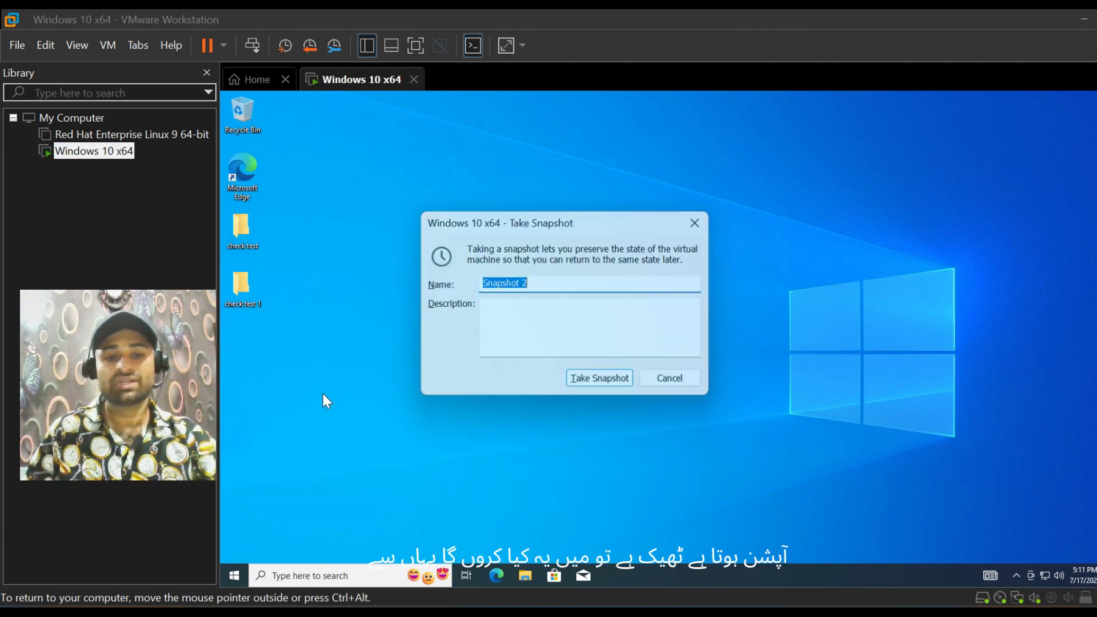
click(558, 288)
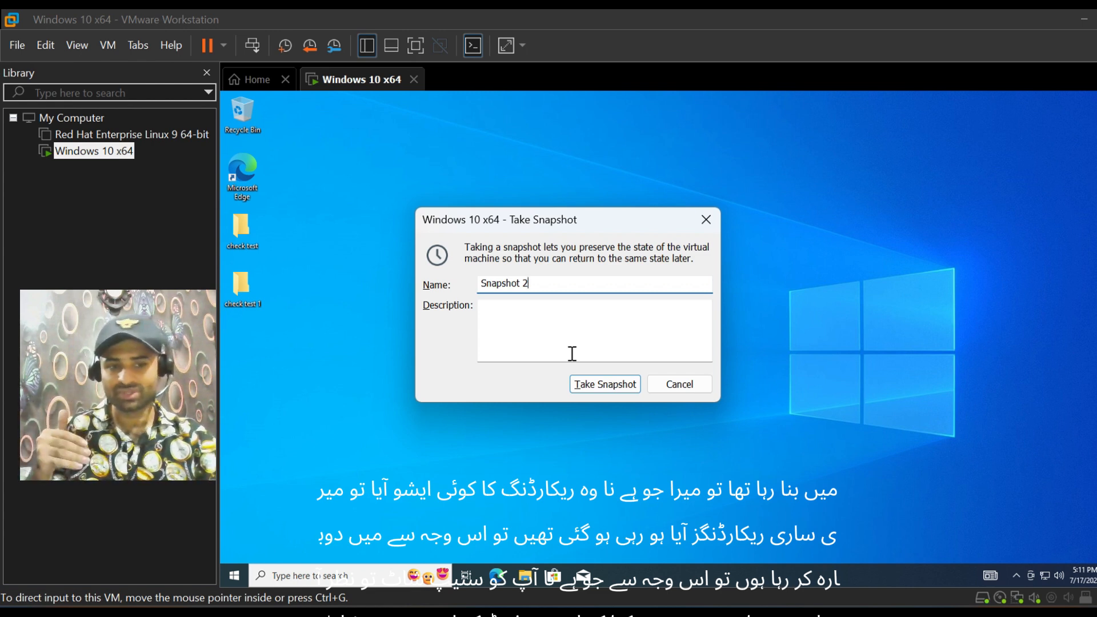
click(588, 386)
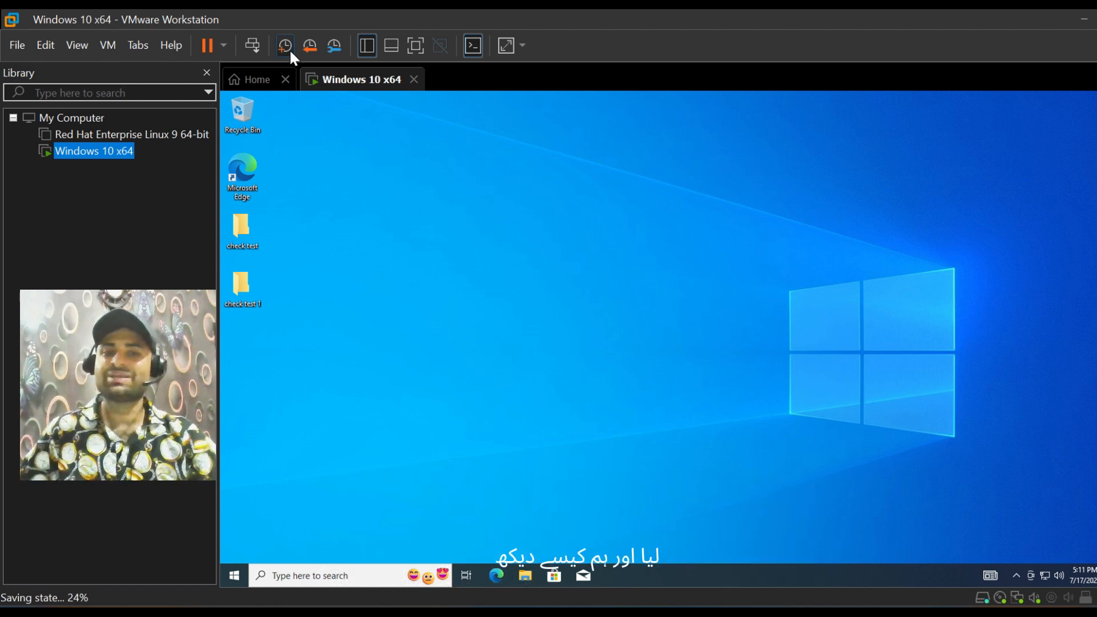
Step: Compare the details and preview images of Snapshot 1 and Snapshot 2 in the Snapshot Manager, then close it
click(334, 45)
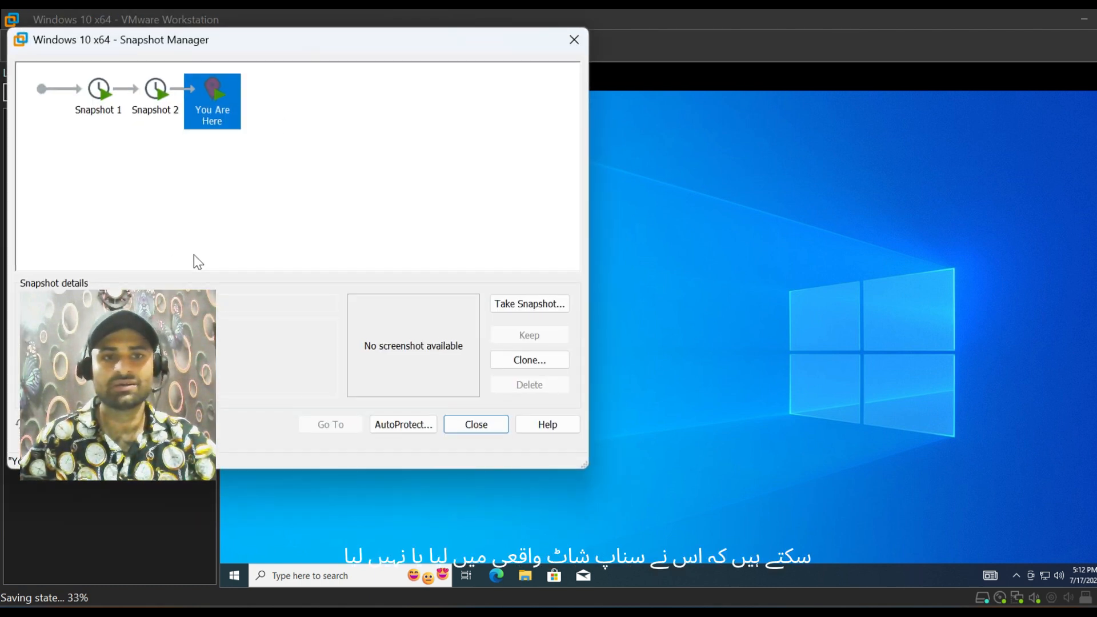
click(88, 103)
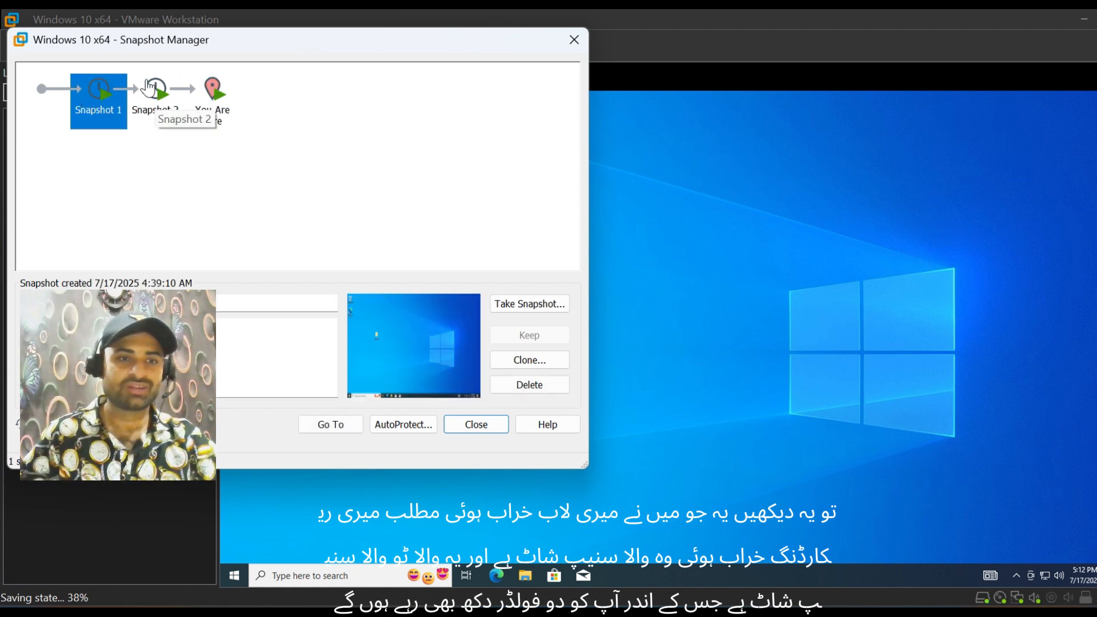
click(156, 98)
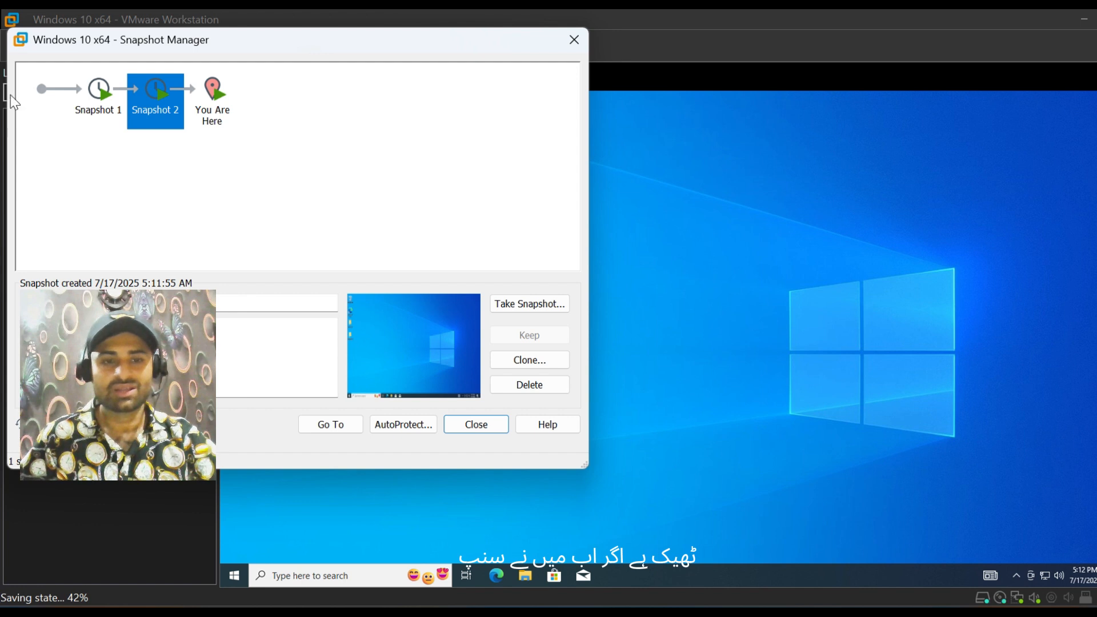
click(98, 96)
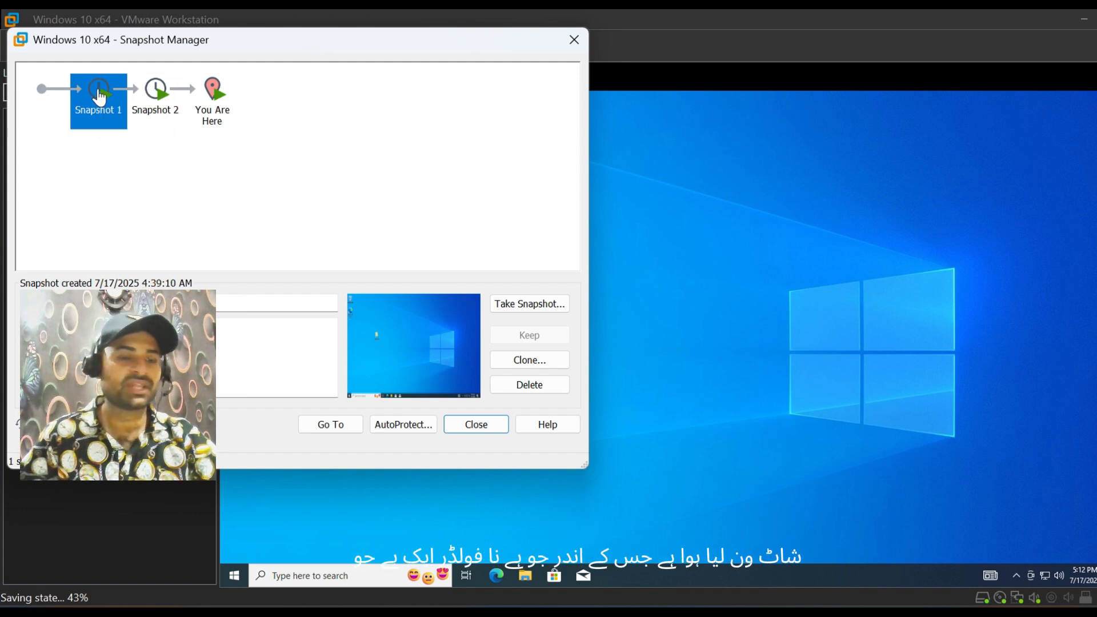
click(146, 94)
click(96, 104)
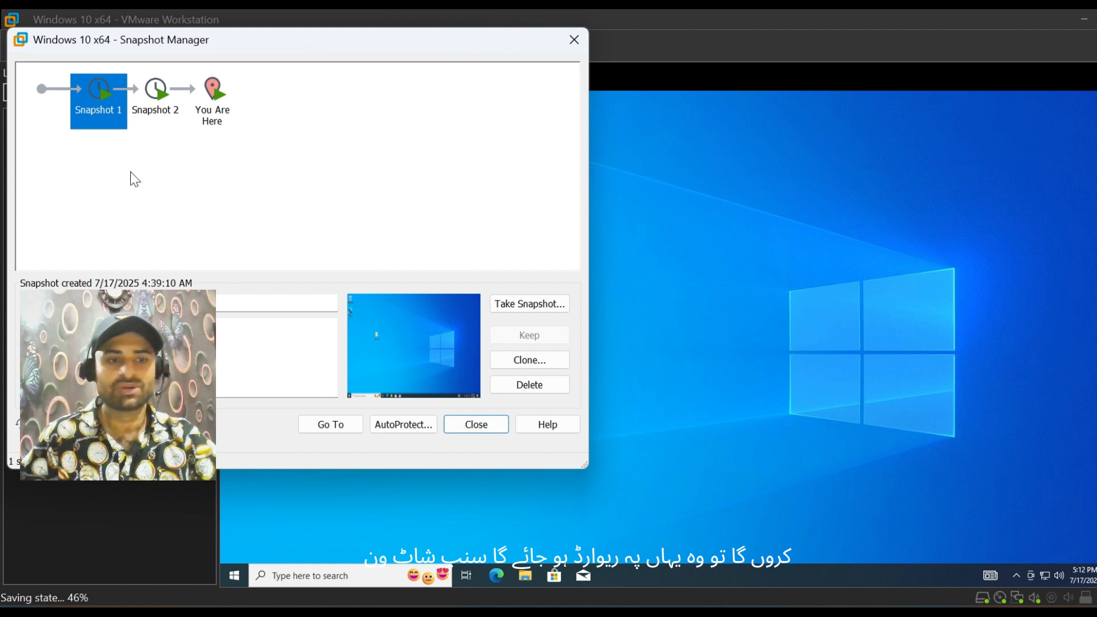
click(158, 93)
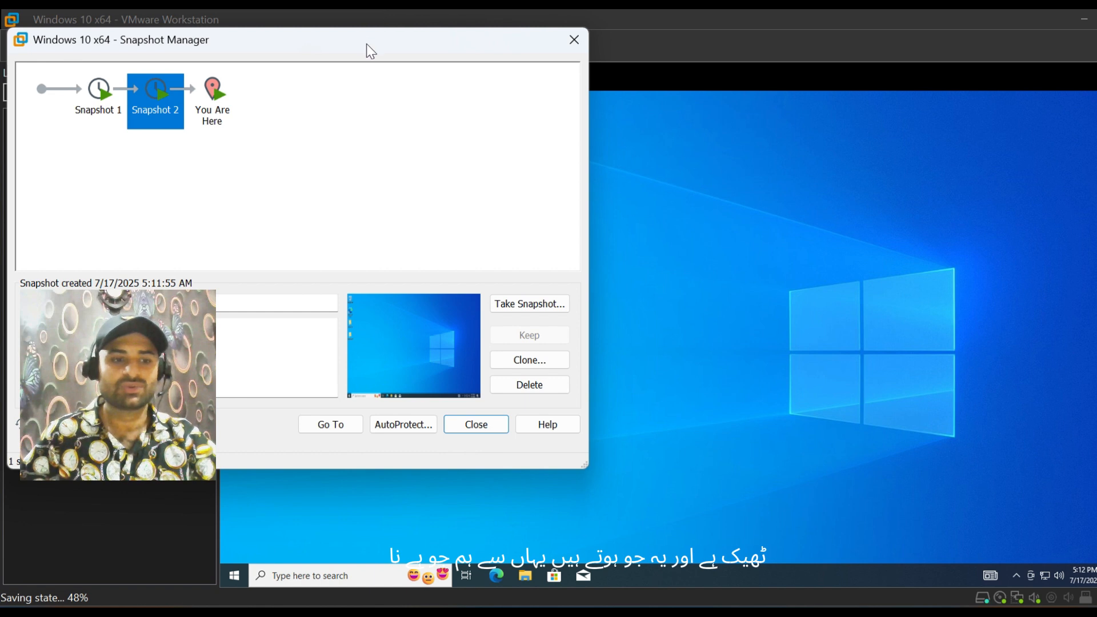
drag(395, 45, 611, 31)
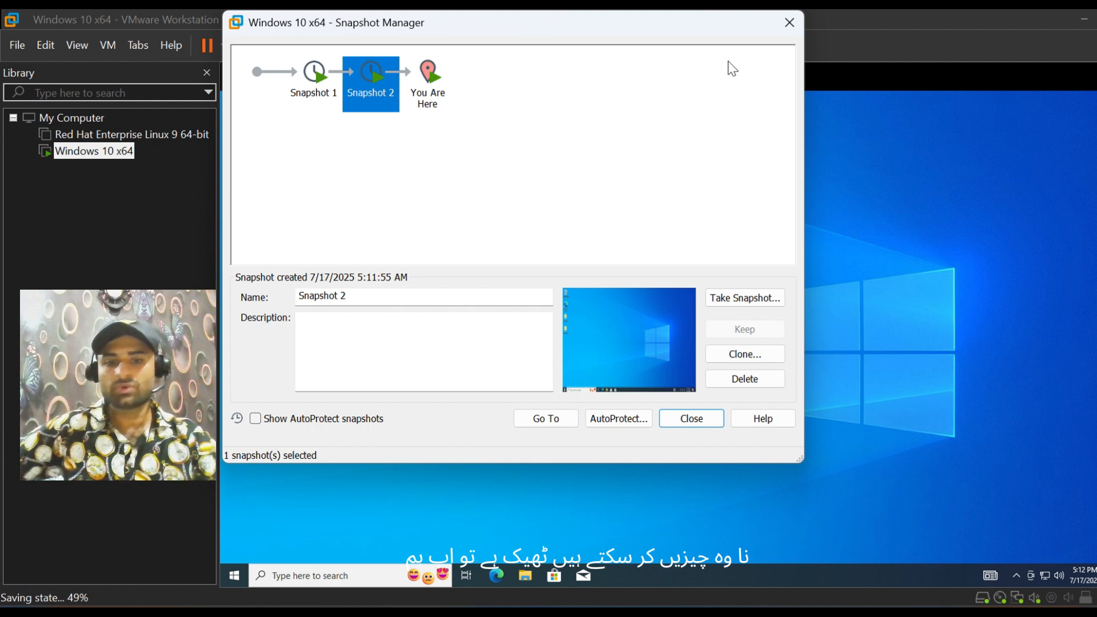
click(790, 23)
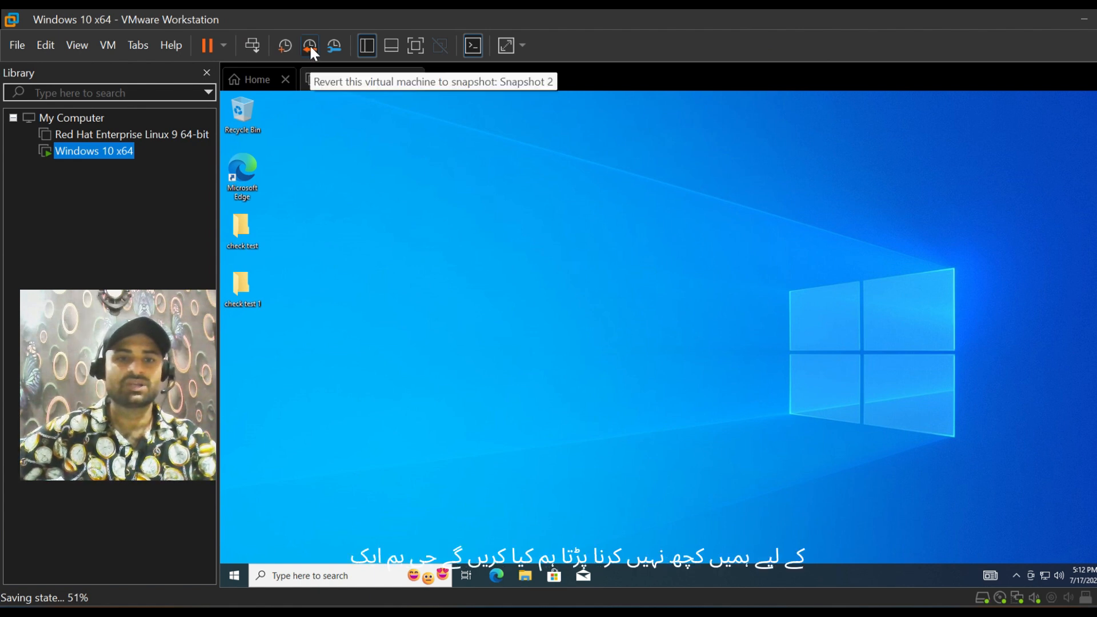
Step: Create another folder named "check test 2" on the virtual machine's desktop
click(417, 329)
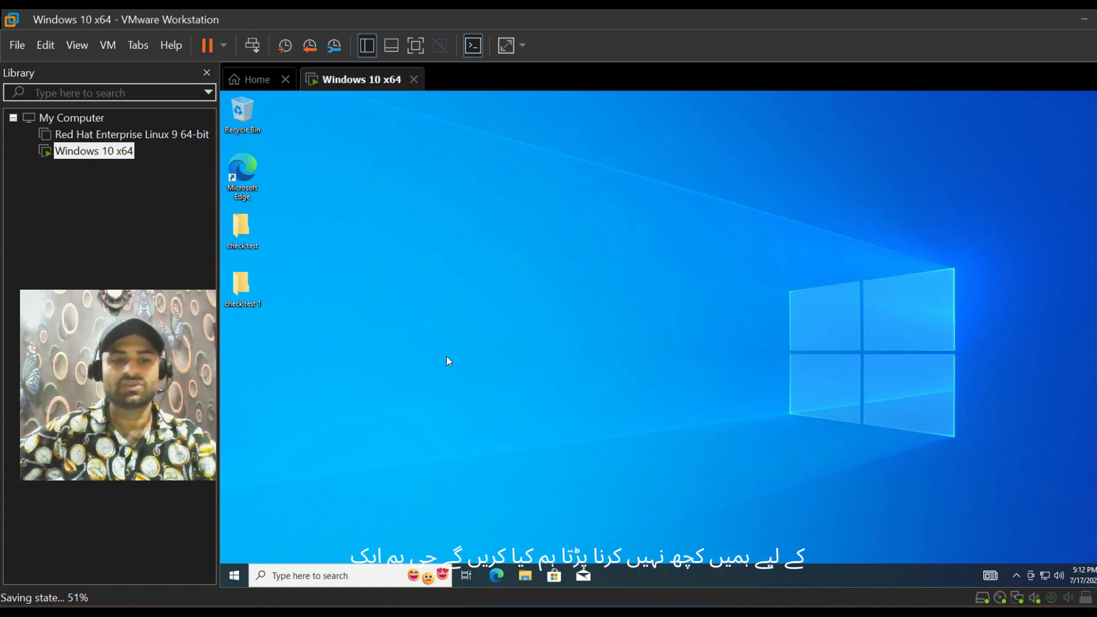
right_click(456, 281)
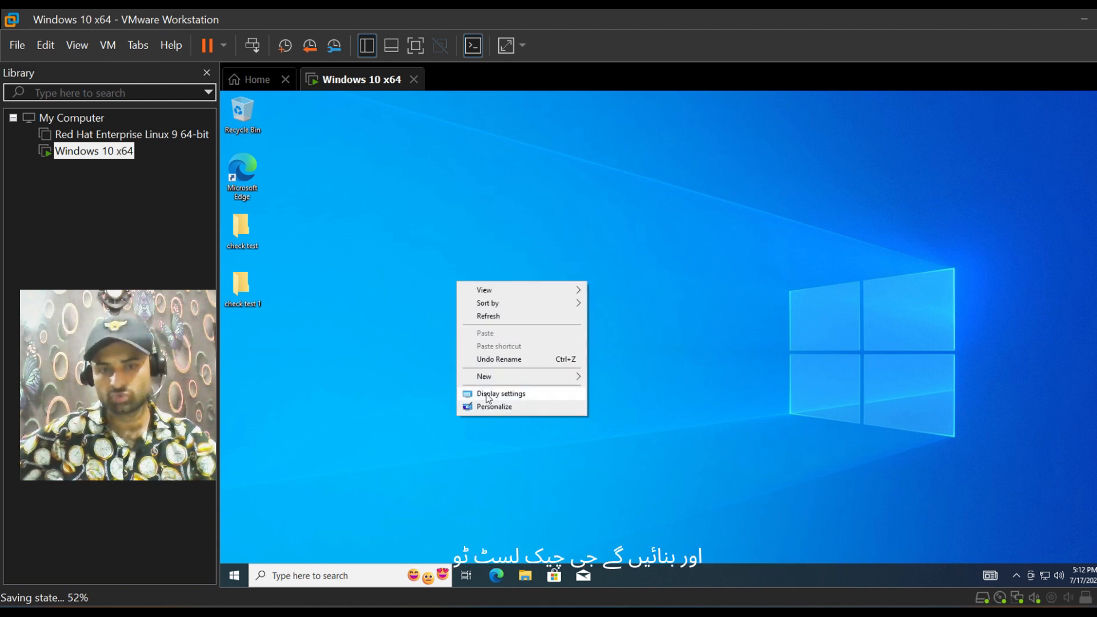
mouse_move(504, 375)
click(612, 380)
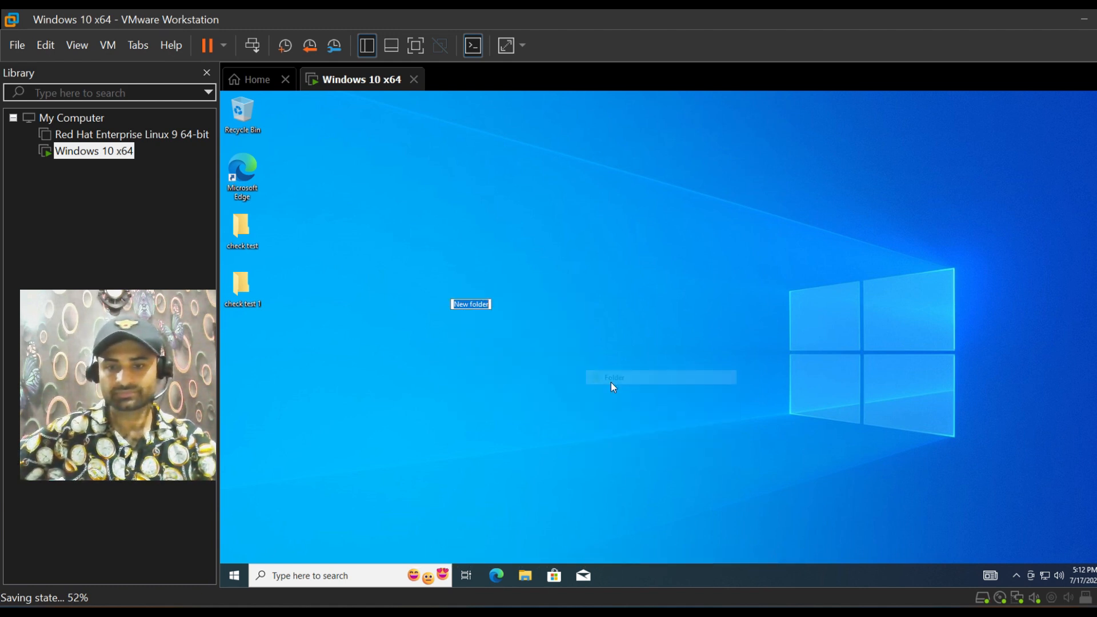
text(check)
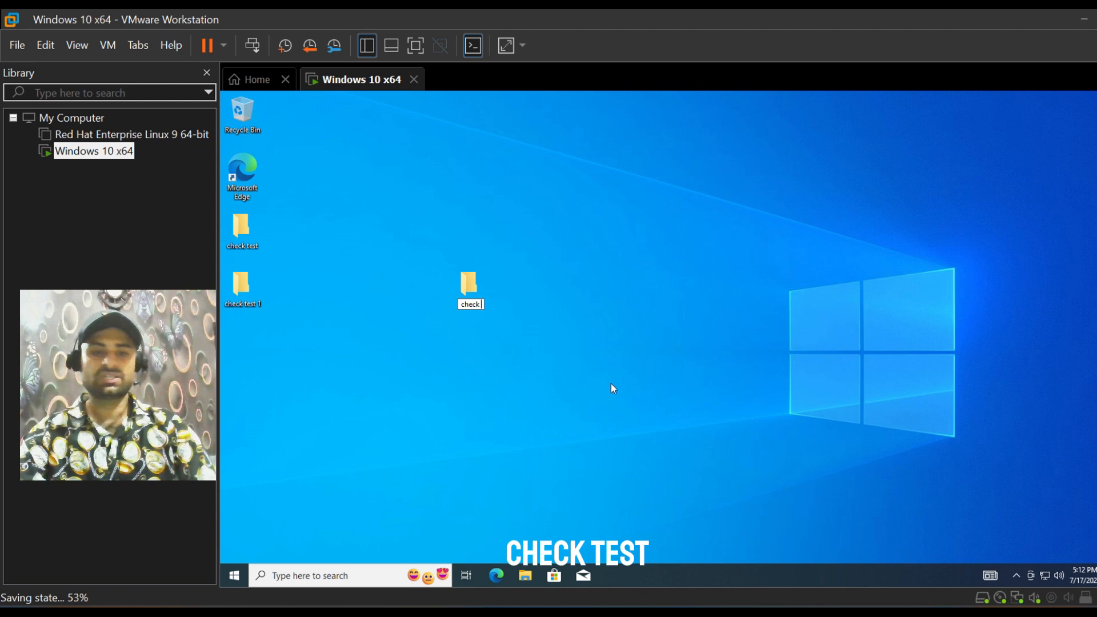
text( test 2)
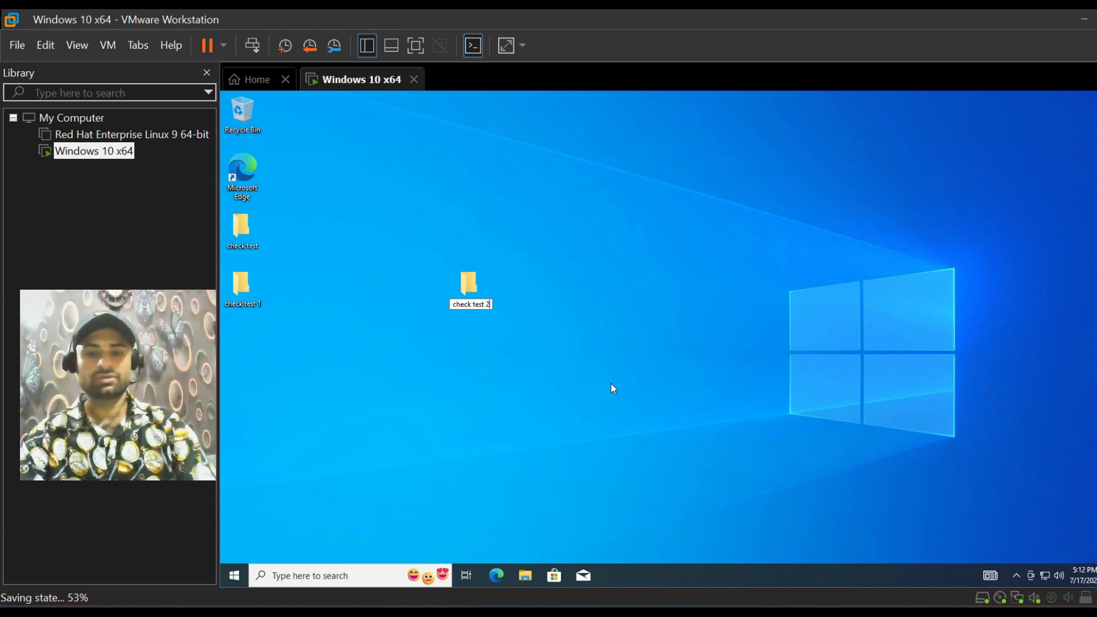
key(Return)
click(611, 388)
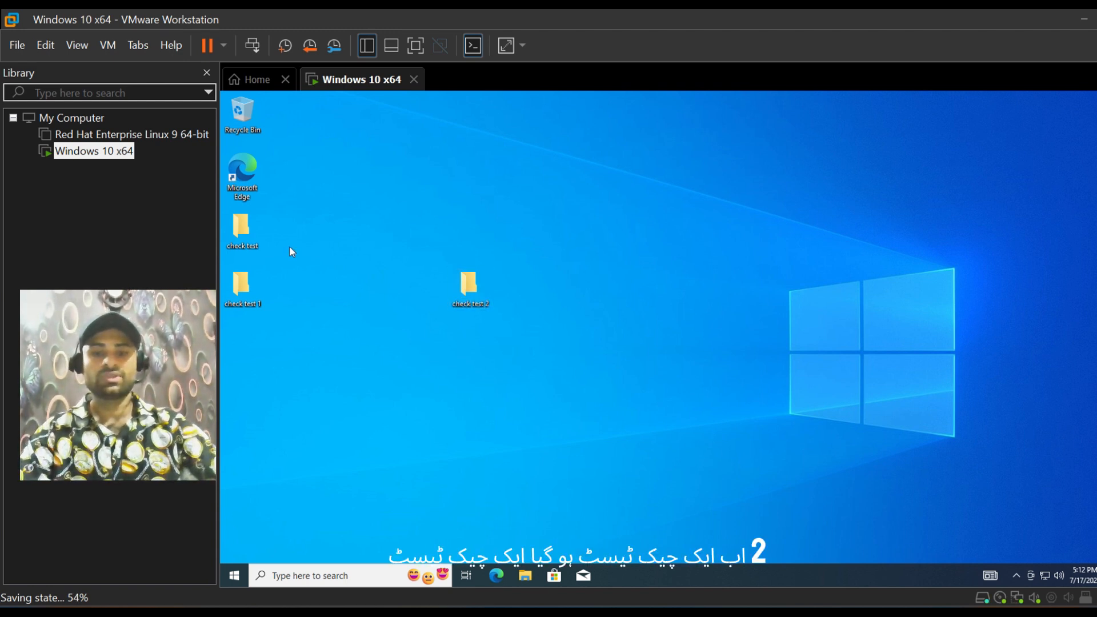
Step: Create a text document with the default name inside the check test 2 folder and close the folder window
double_click(468, 282)
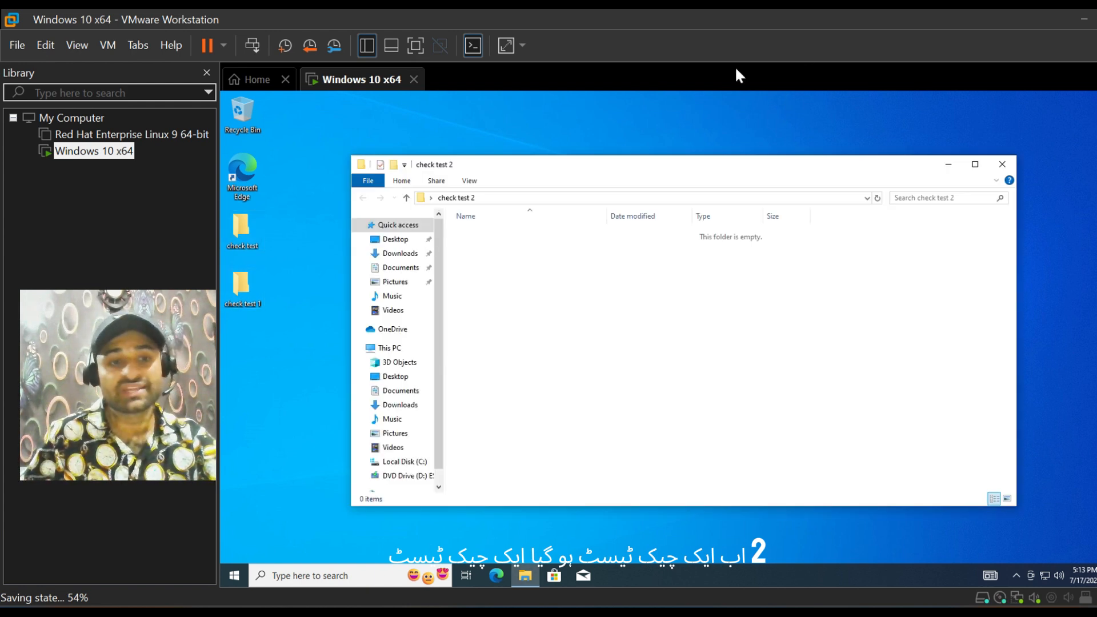
click(1002, 164)
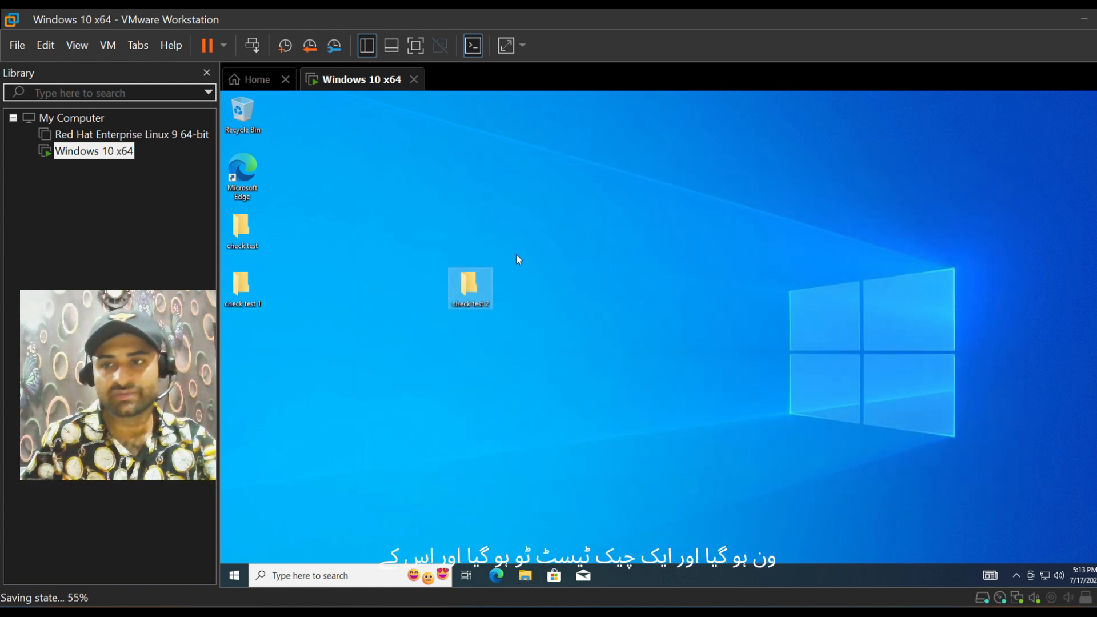
double_click(468, 282)
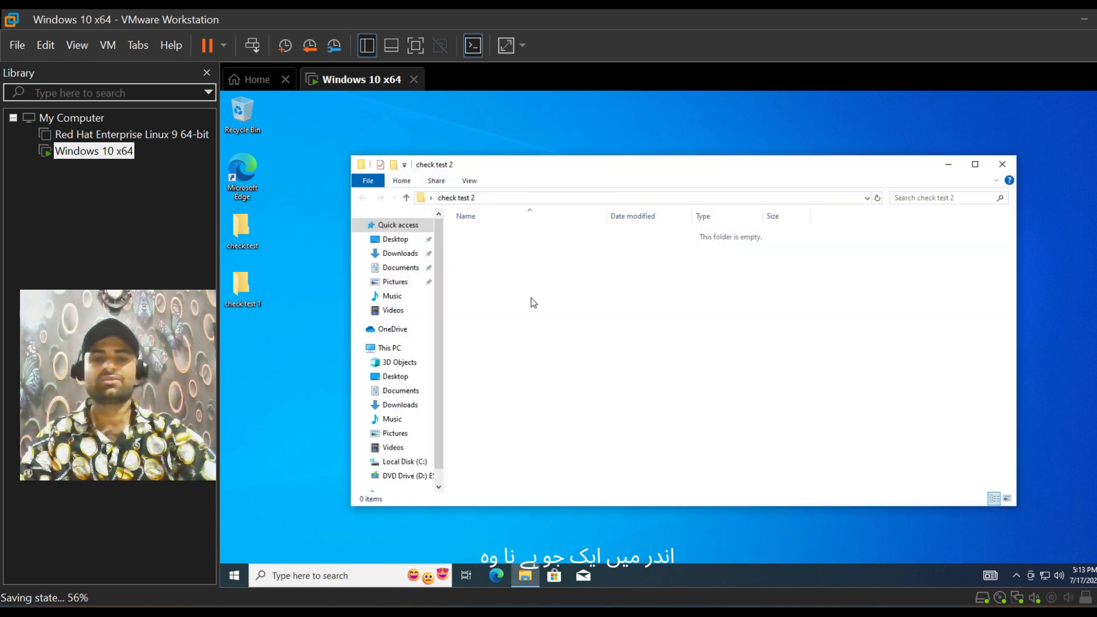
right_click(531, 298)
mouse_move(588, 440)
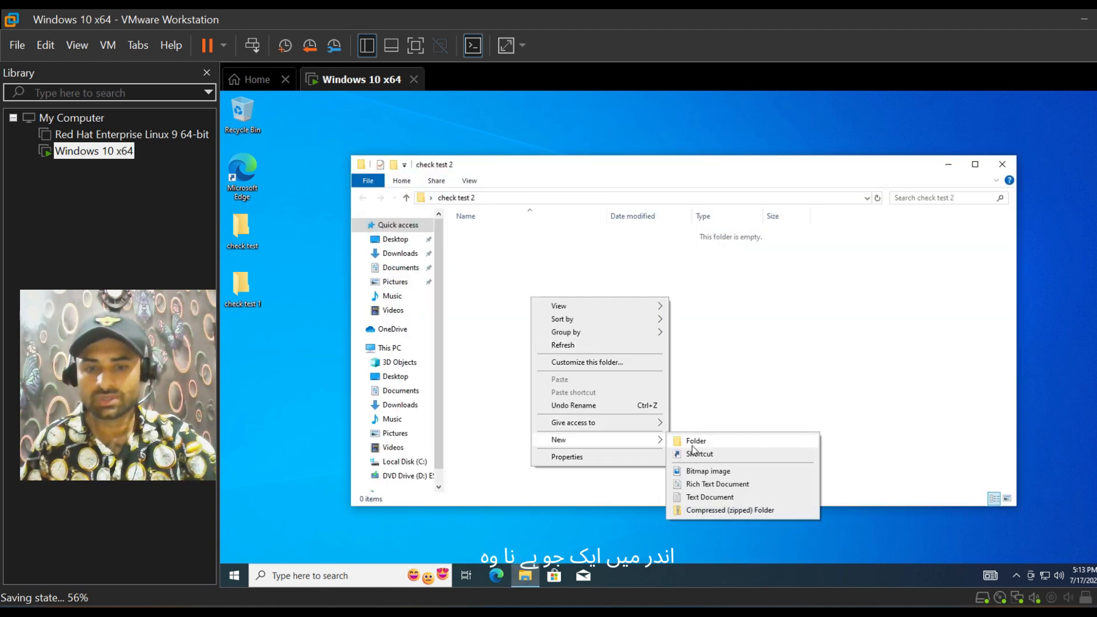
click(708, 497)
key(Return)
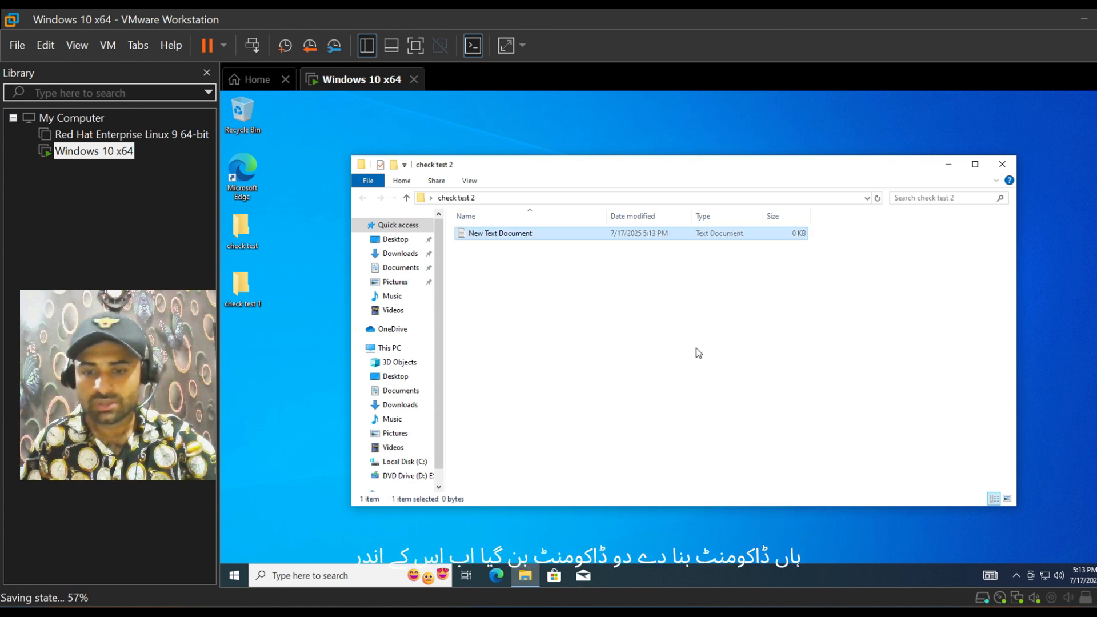
click(1001, 164)
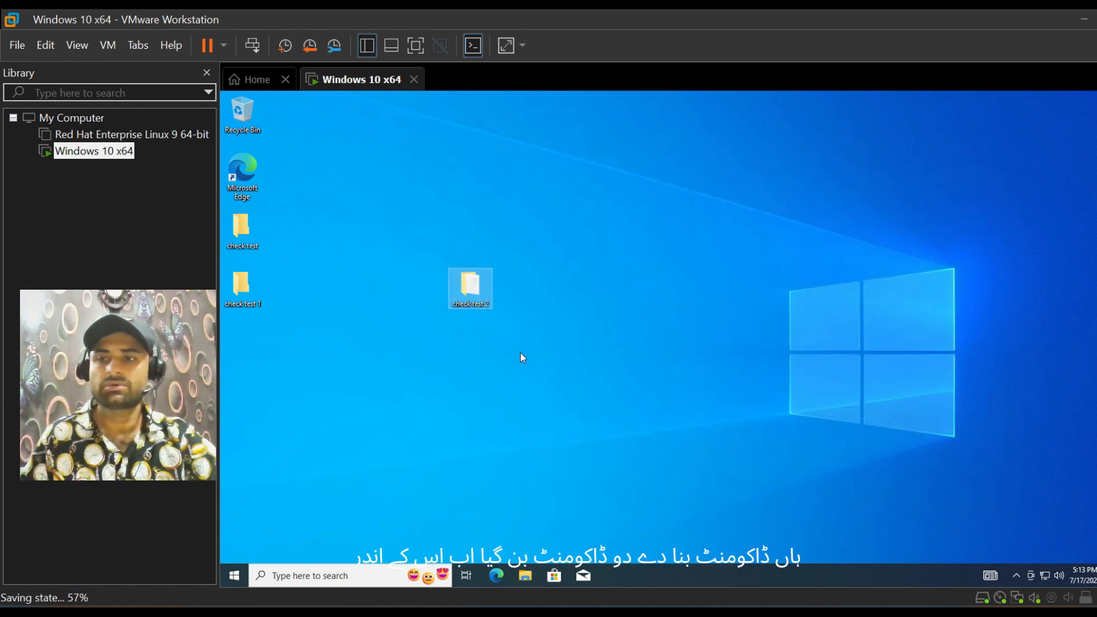
Step: Move the check test 2 folder below check test 1 on the desktop and revert the virtual machine to Snapshot 2
drag(476, 296, 258, 349)
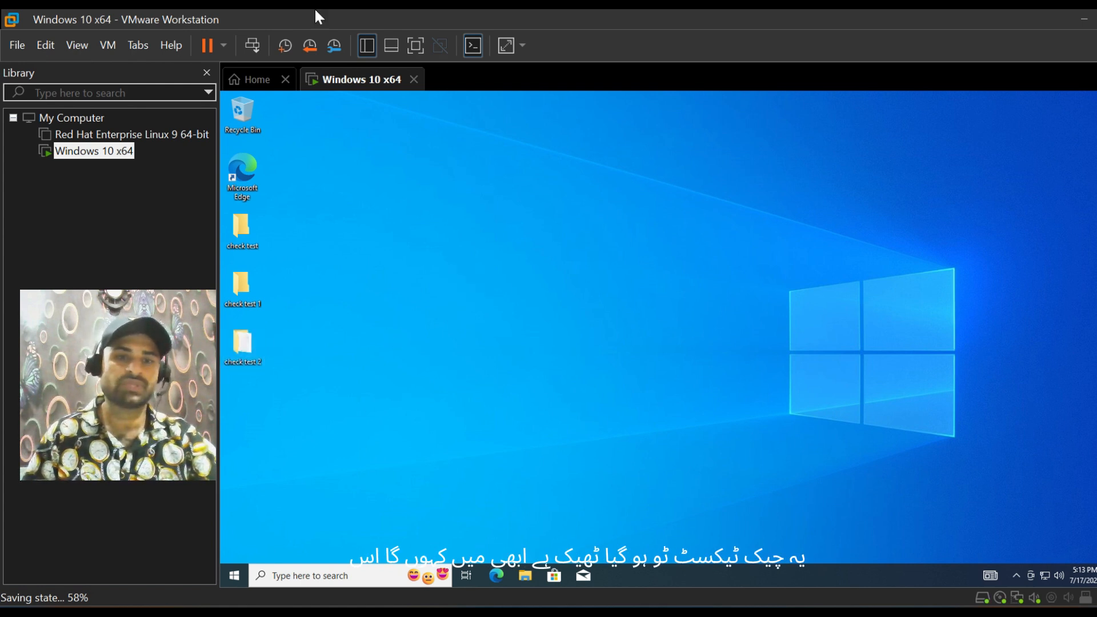
click(309, 46)
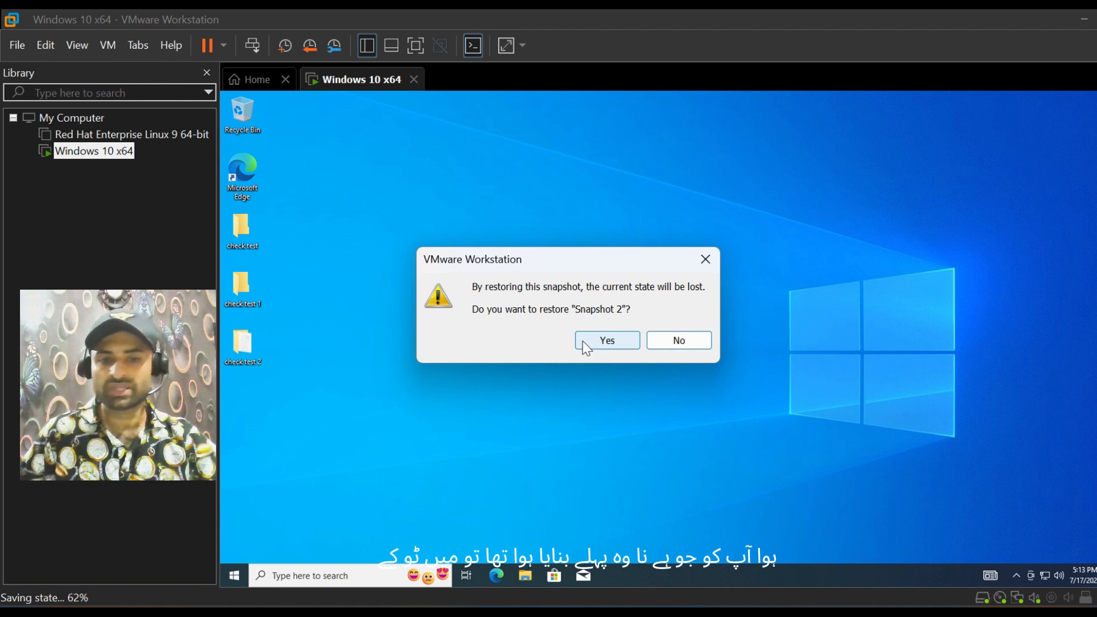
click(593, 338)
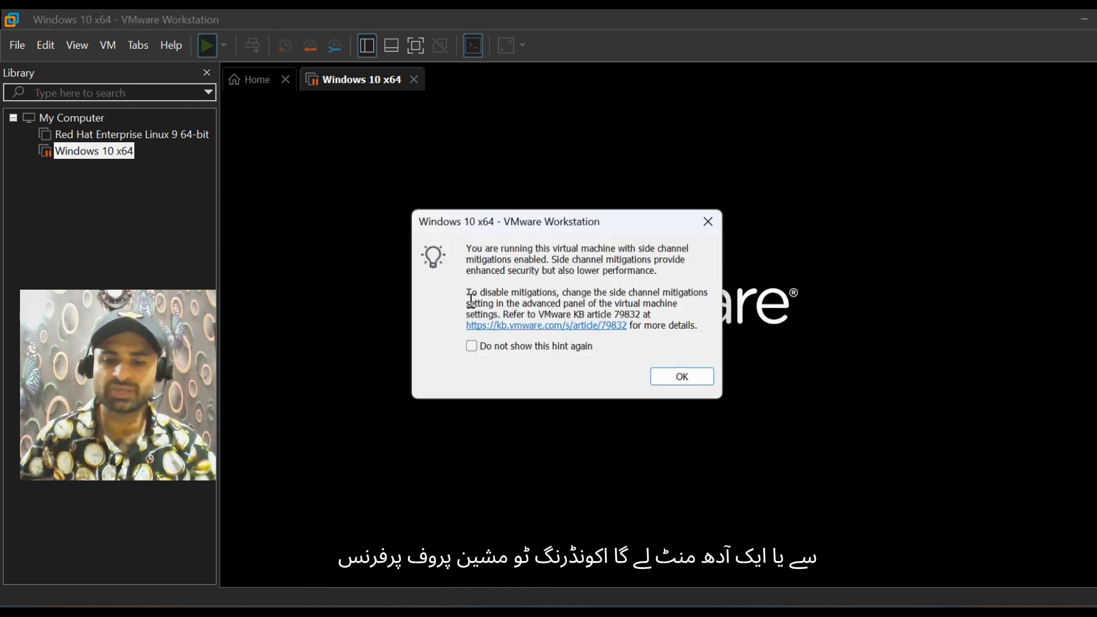
click(687, 379)
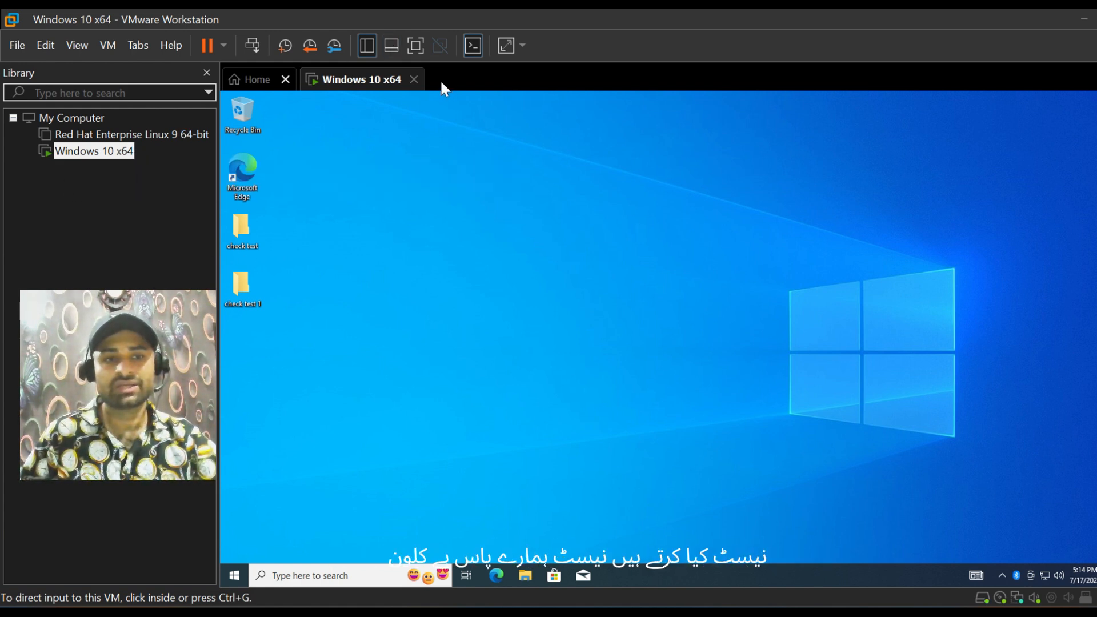
Step: Try to clone the Windows 10 x64 virtual machine while it is running
right_click(103, 153)
mouse_move(257, 440)
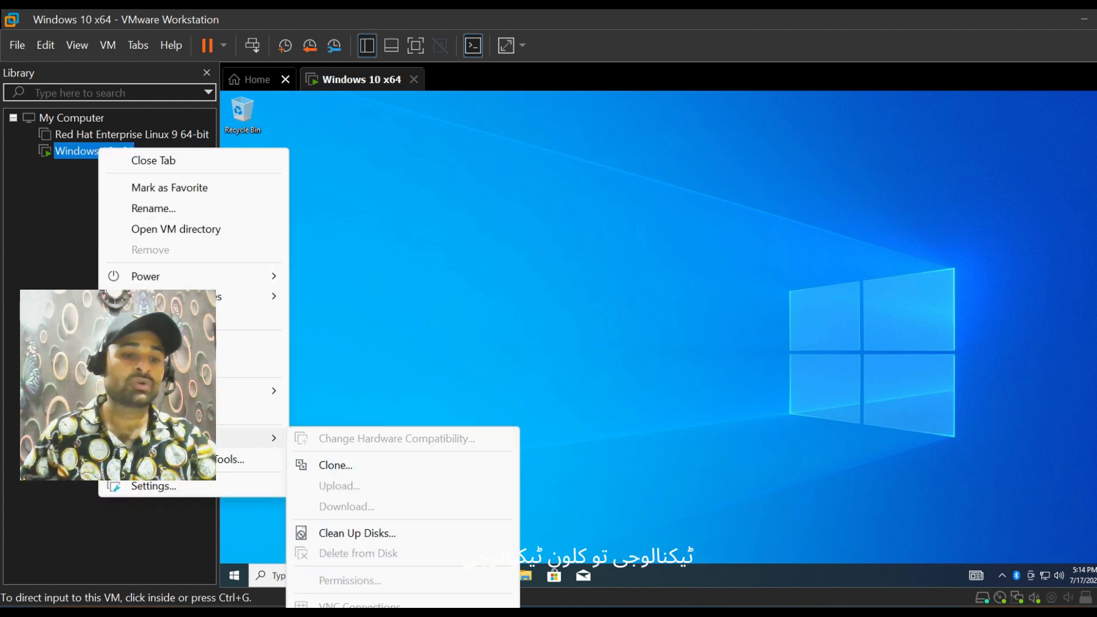
click(314, 467)
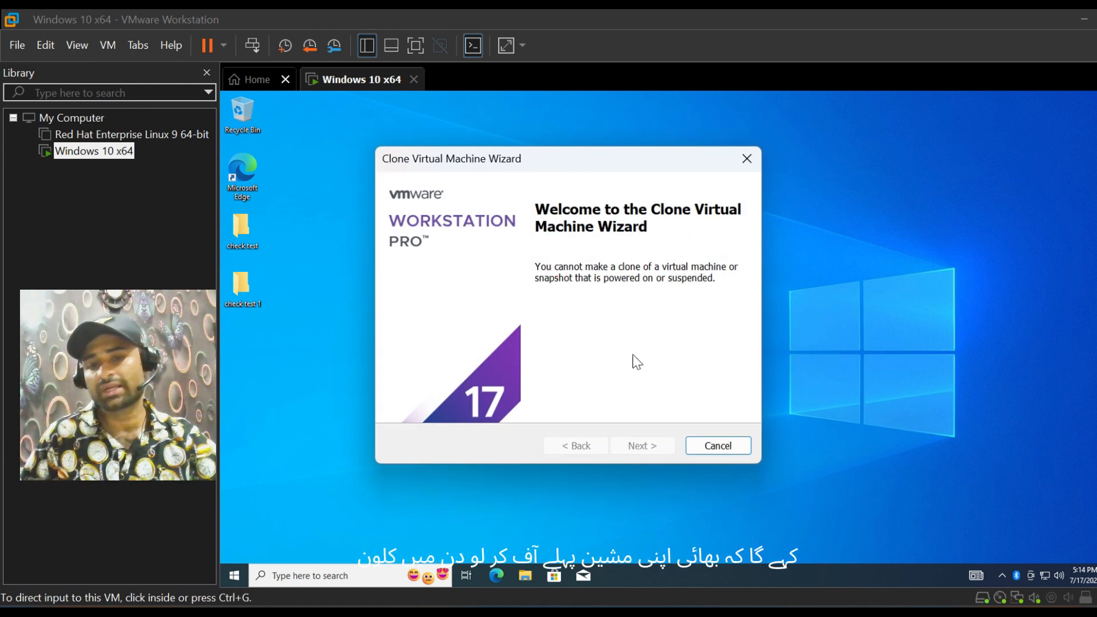
click(713, 447)
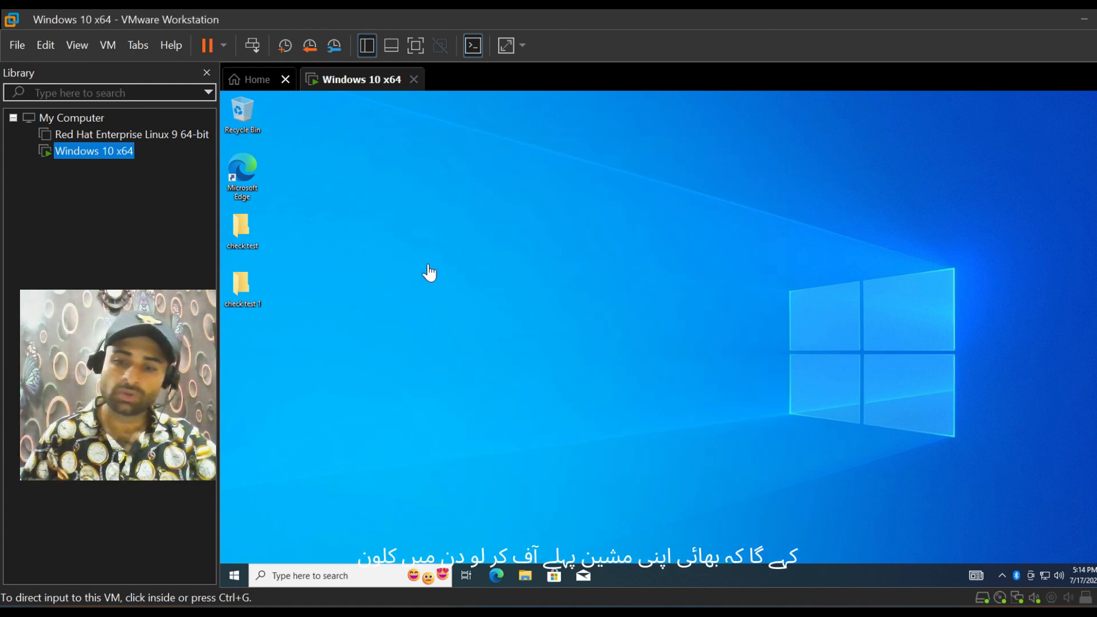
Step: Power off the Windows 10 x64 virtual machine by closing it, and reopen it from the library
click(413, 79)
click(537, 345)
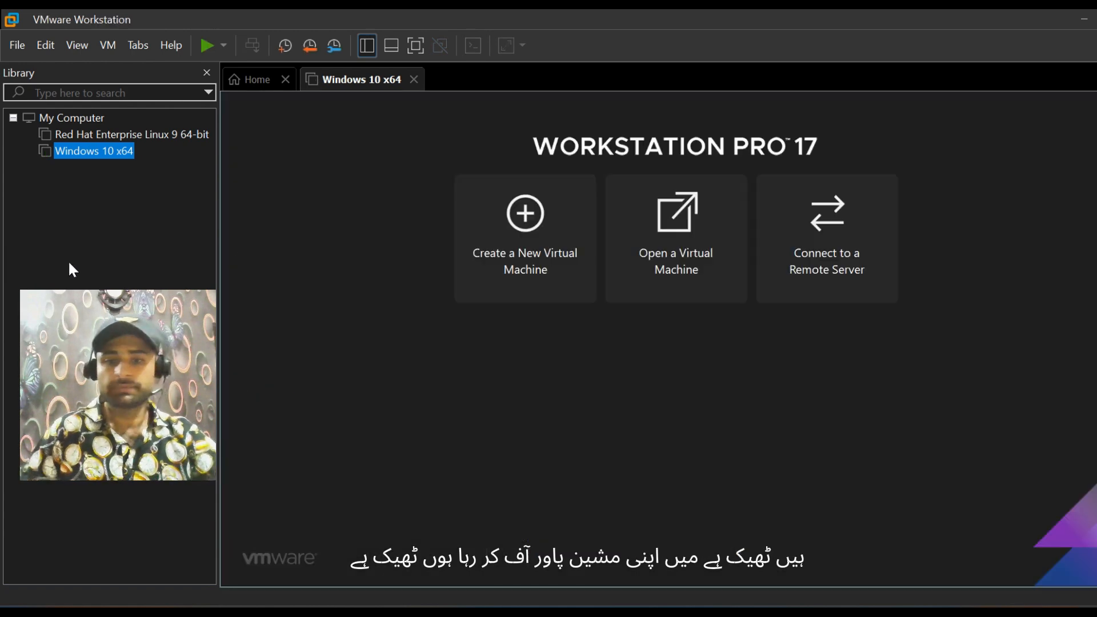
right_click(94, 151)
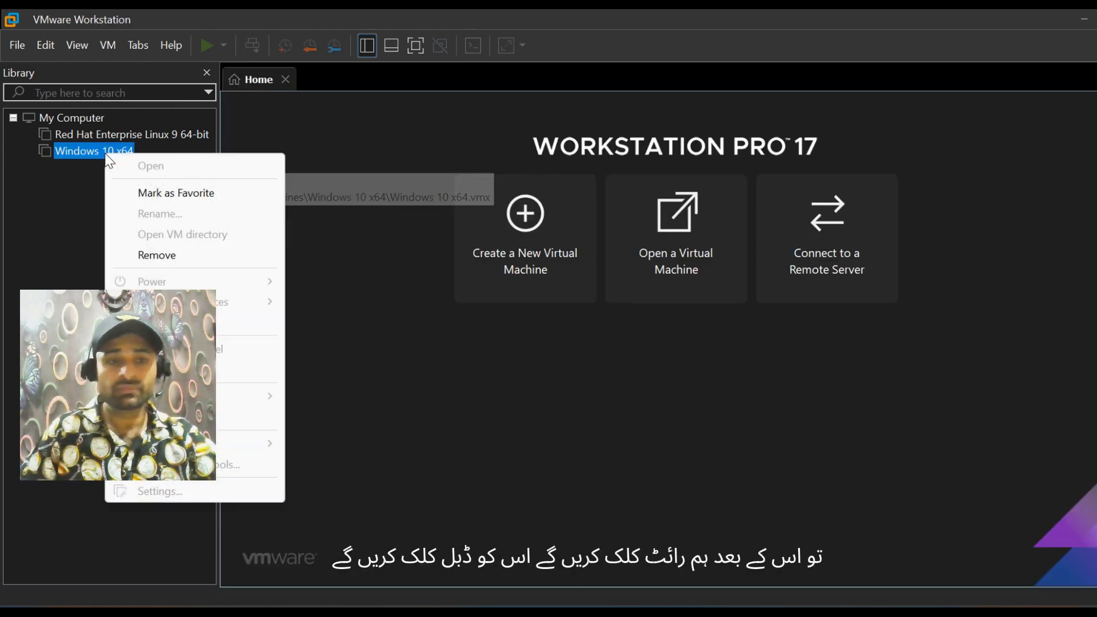
click(74, 152)
double_click(74, 152)
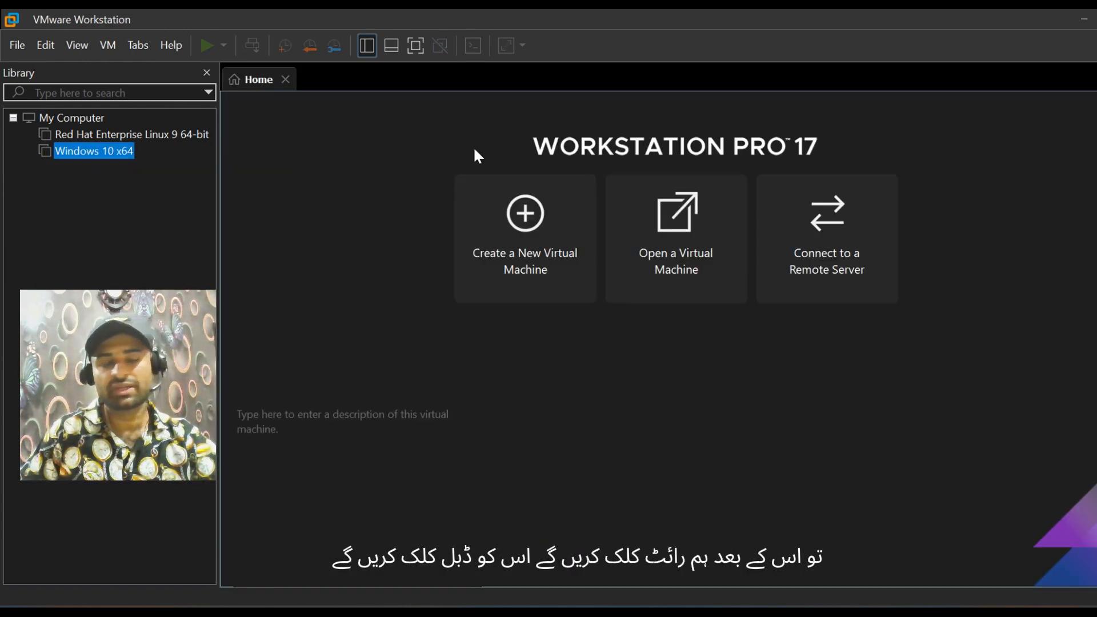
Step: Start cloning the powered-off Windows 10 x64 machine, using its current state as the clone source
right_click(80, 153)
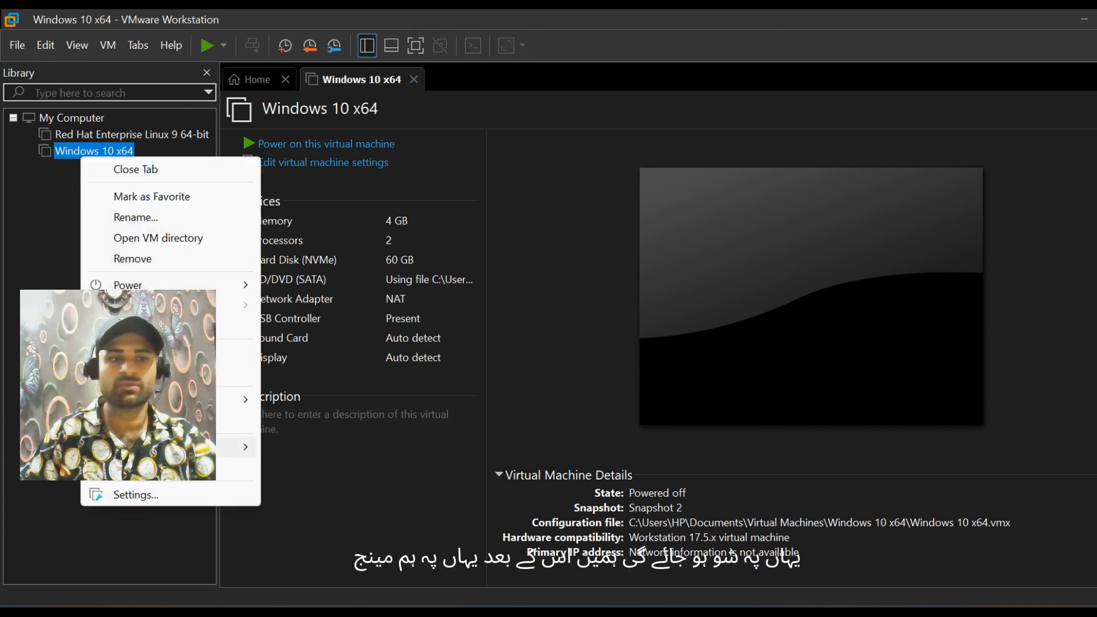
mouse_move(228, 447)
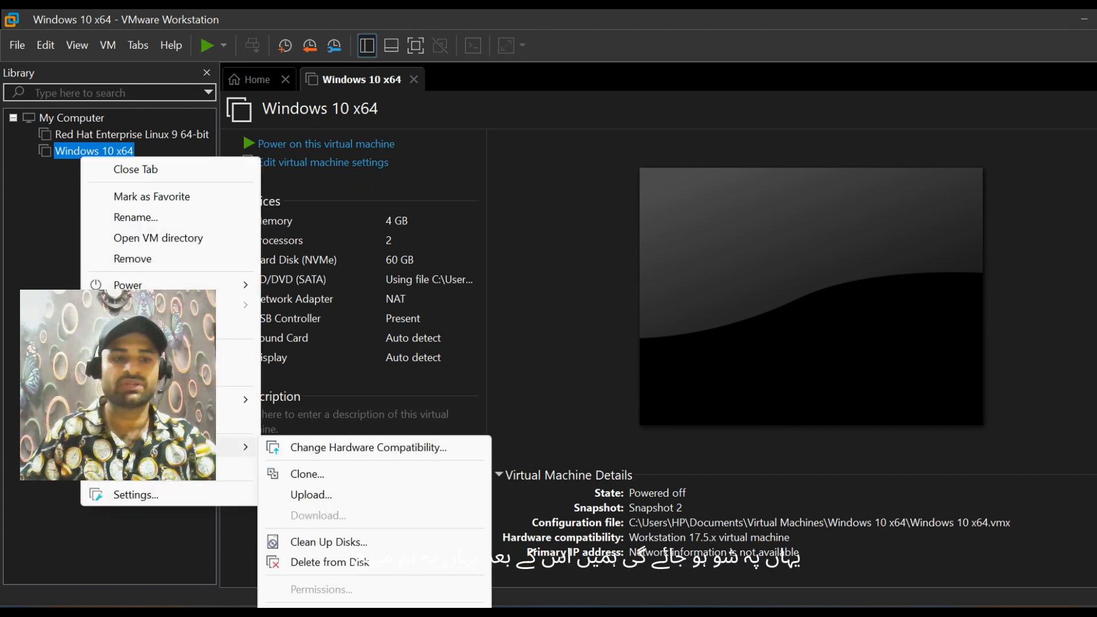
click(303, 473)
click(634, 445)
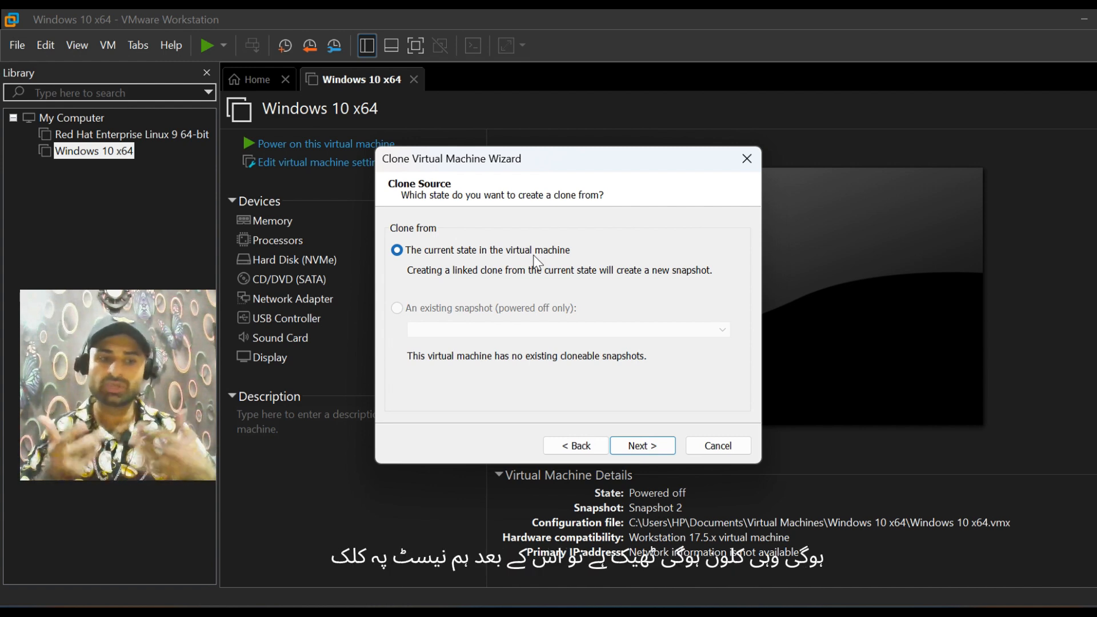
click(638, 449)
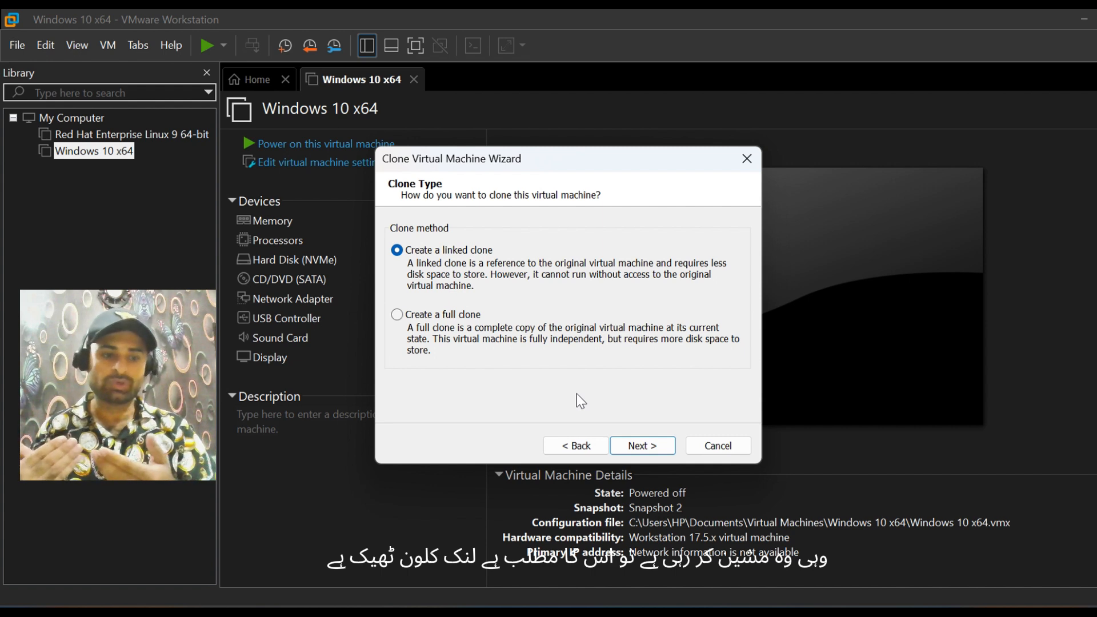
Step: Create a full clone with the name "Clone of Windows 10 x64" in the default location and close the wizard
click(397, 315)
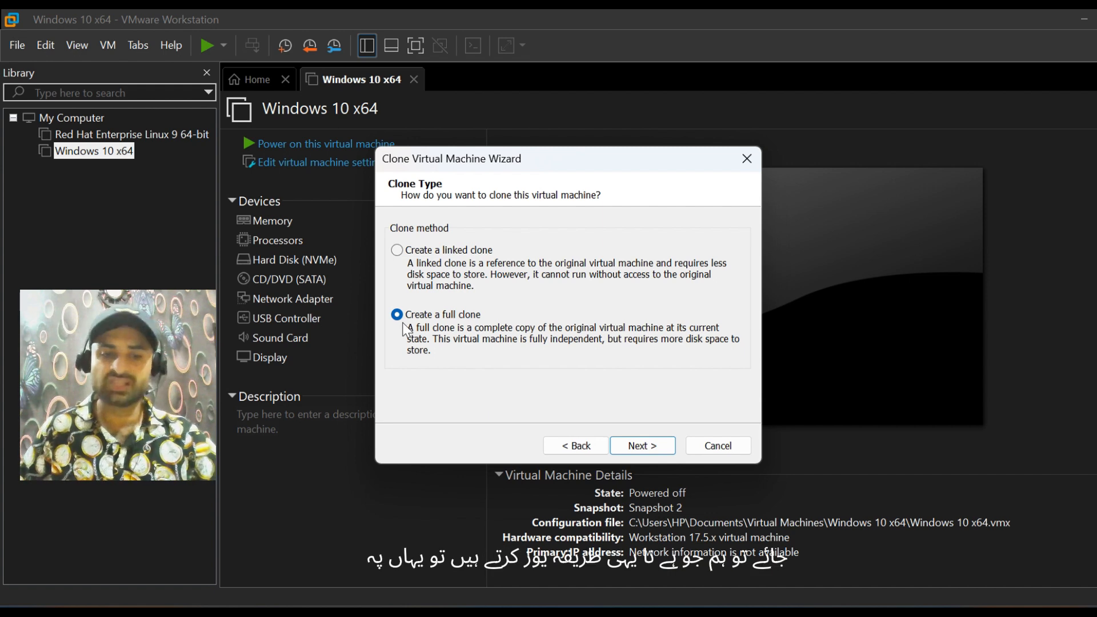
click(643, 445)
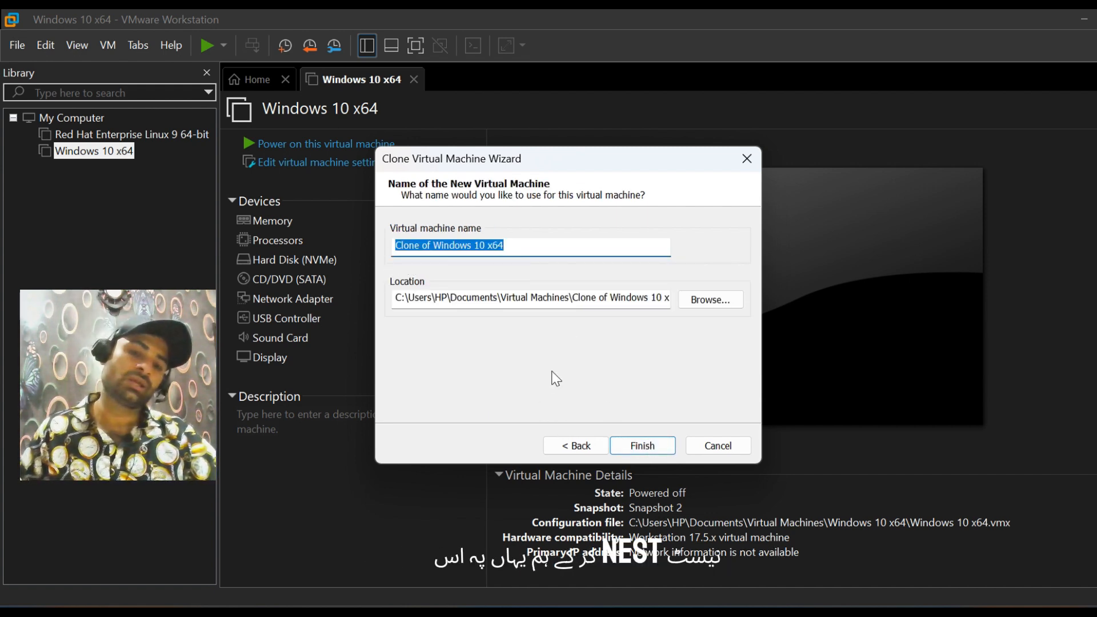
click(530, 250)
click(622, 451)
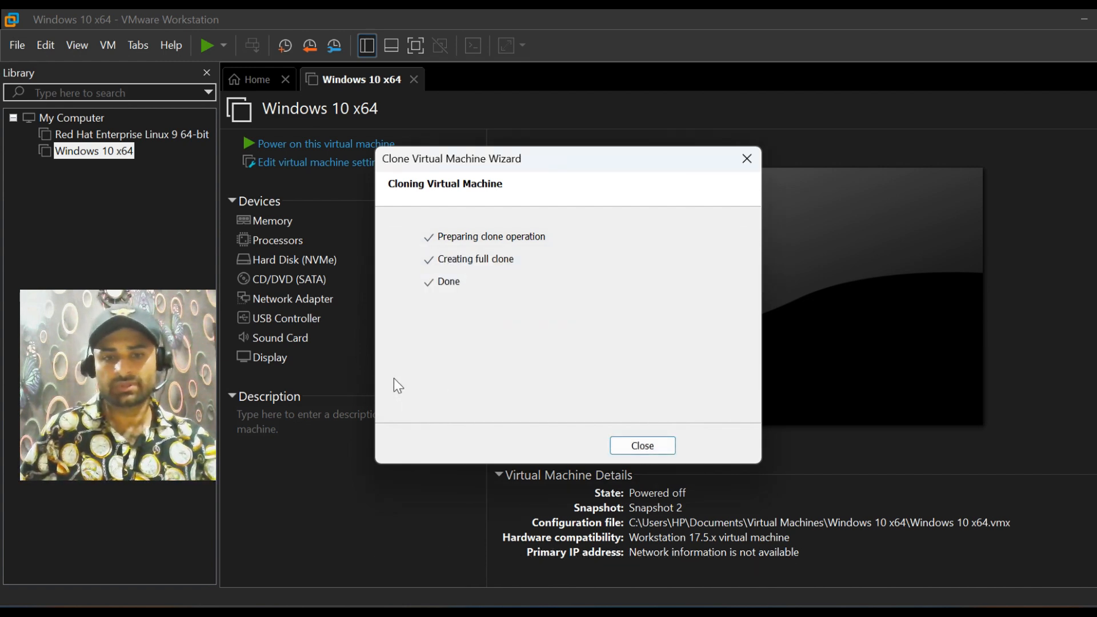
click(642, 445)
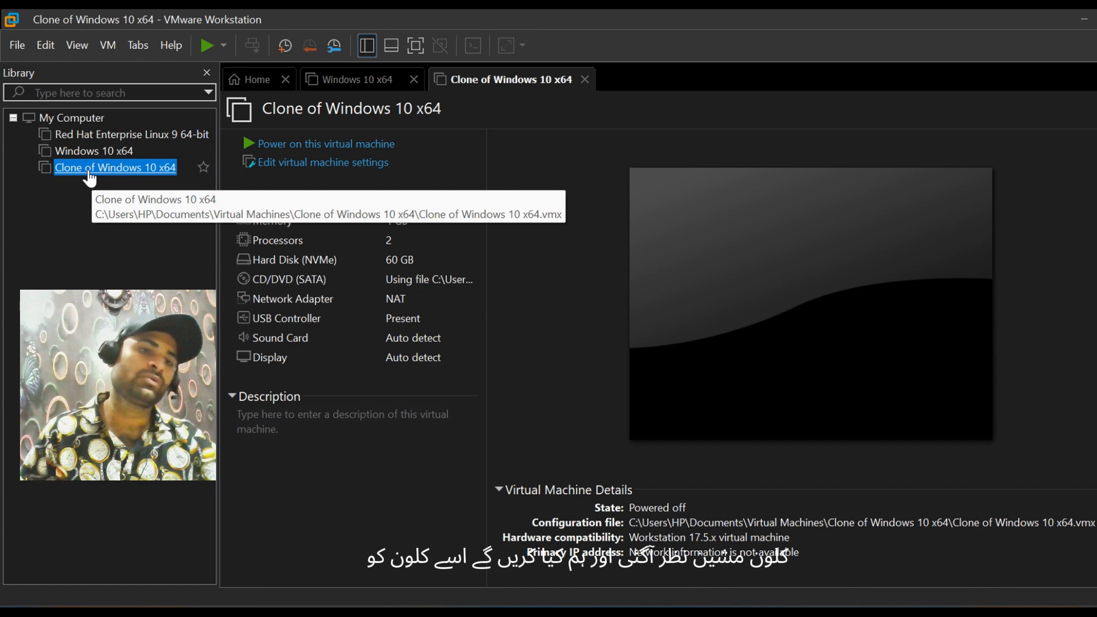
Step: Power on the Clone of Windows 10 x64 machine and also the original Windows 10 x64 machine, accepting the side channel mitigation hints
click(286, 143)
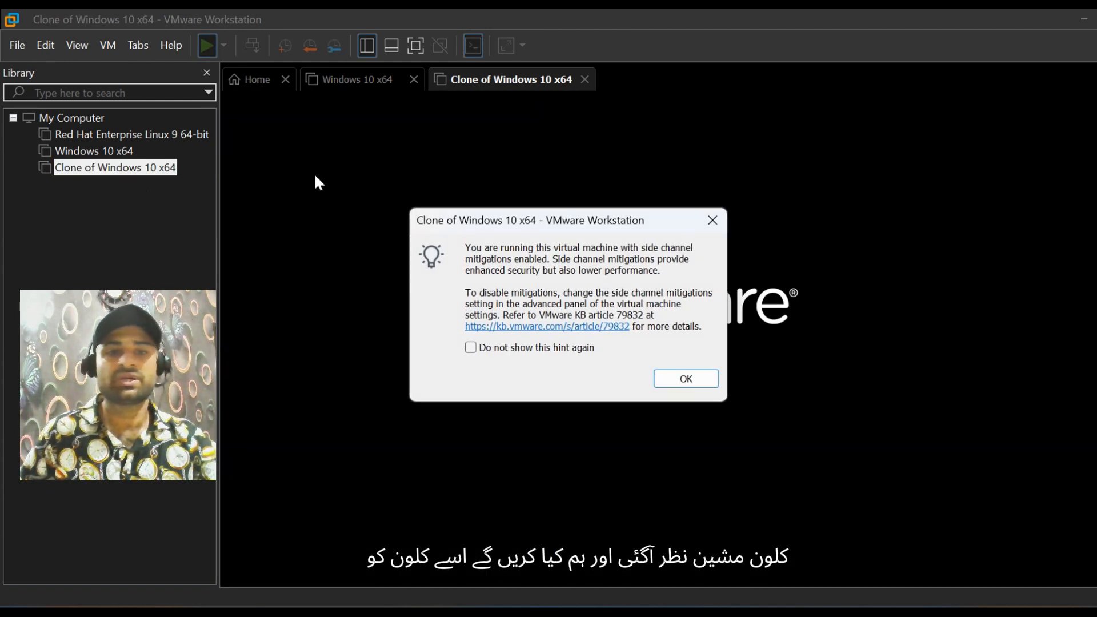
click(674, 381)
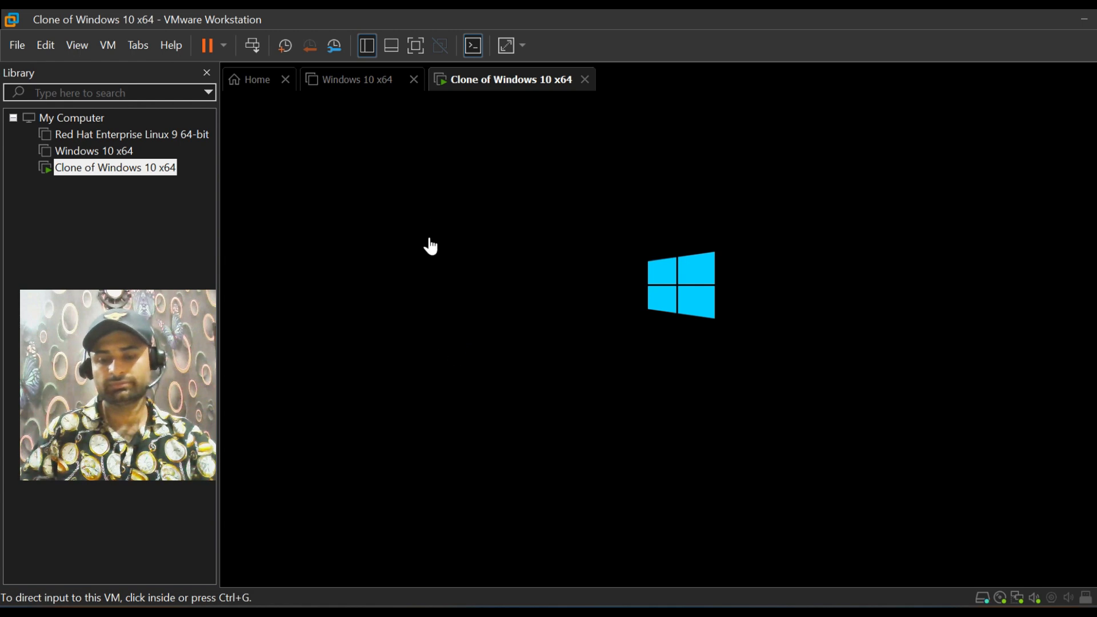
click(337, 83)
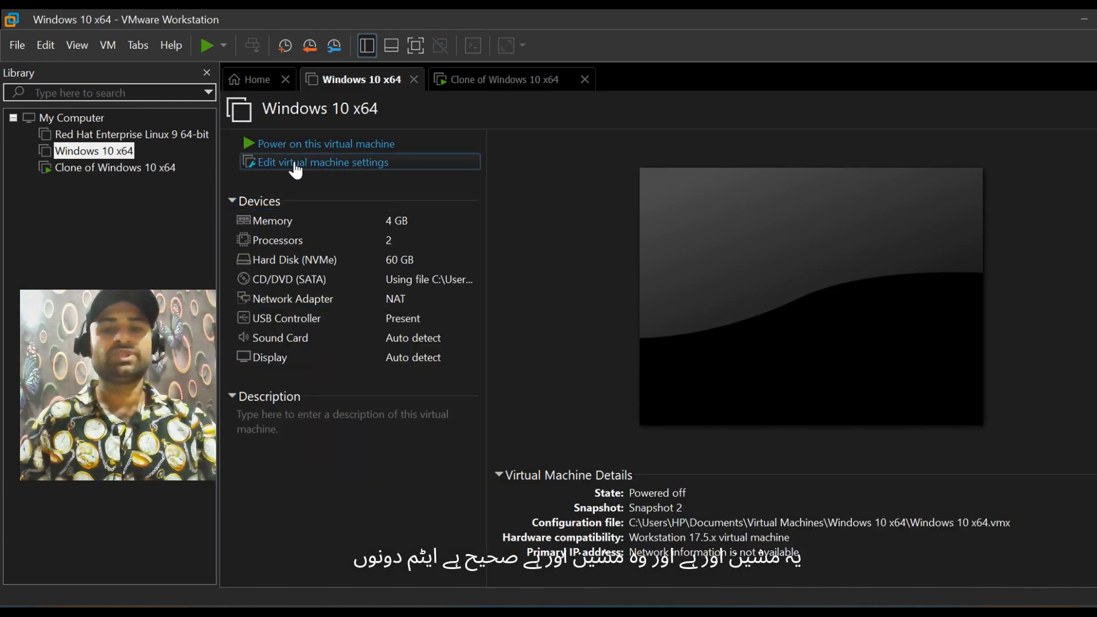
click(524, 93)
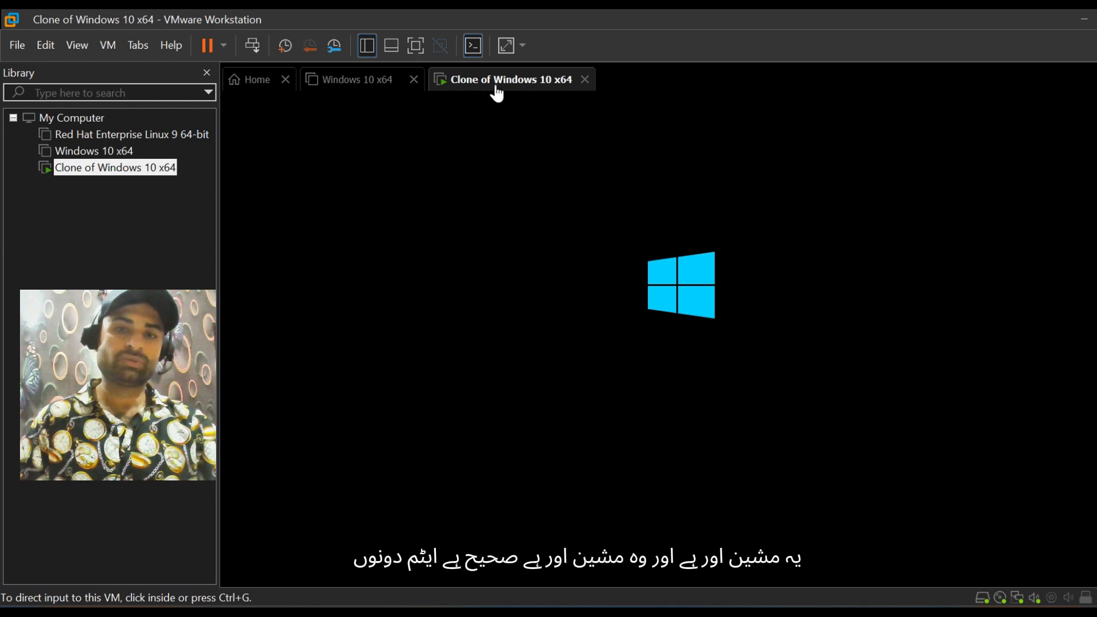
click(352, 85)
click(295, 145)
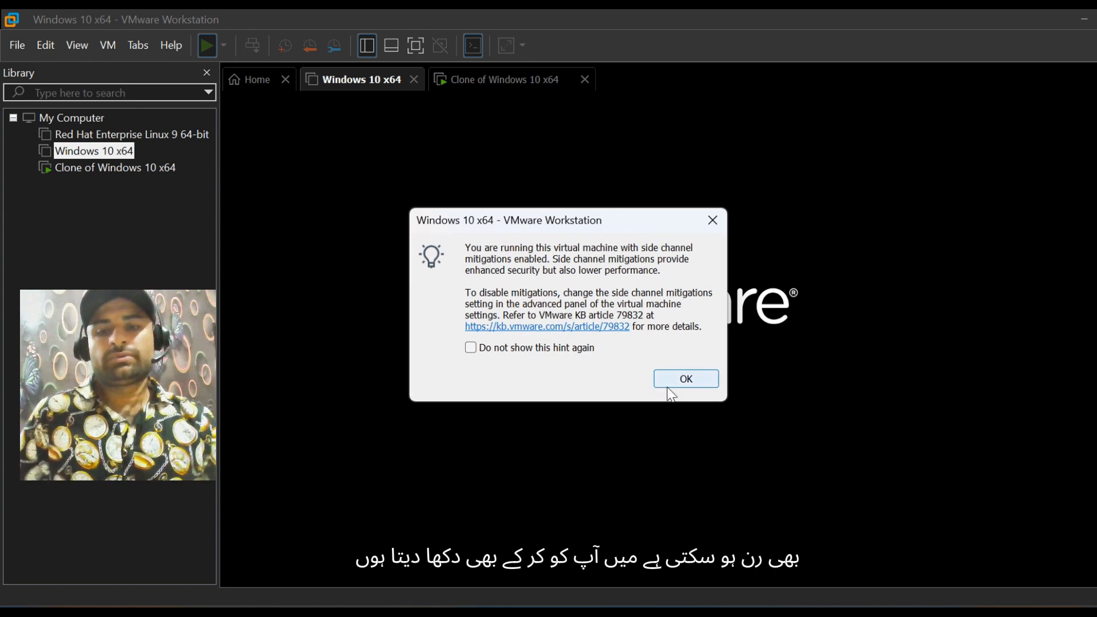
click(667, 383)
Step: Switch between the original Windows 10 x64 machine and its clone to compare how both start up
click(490, 85)
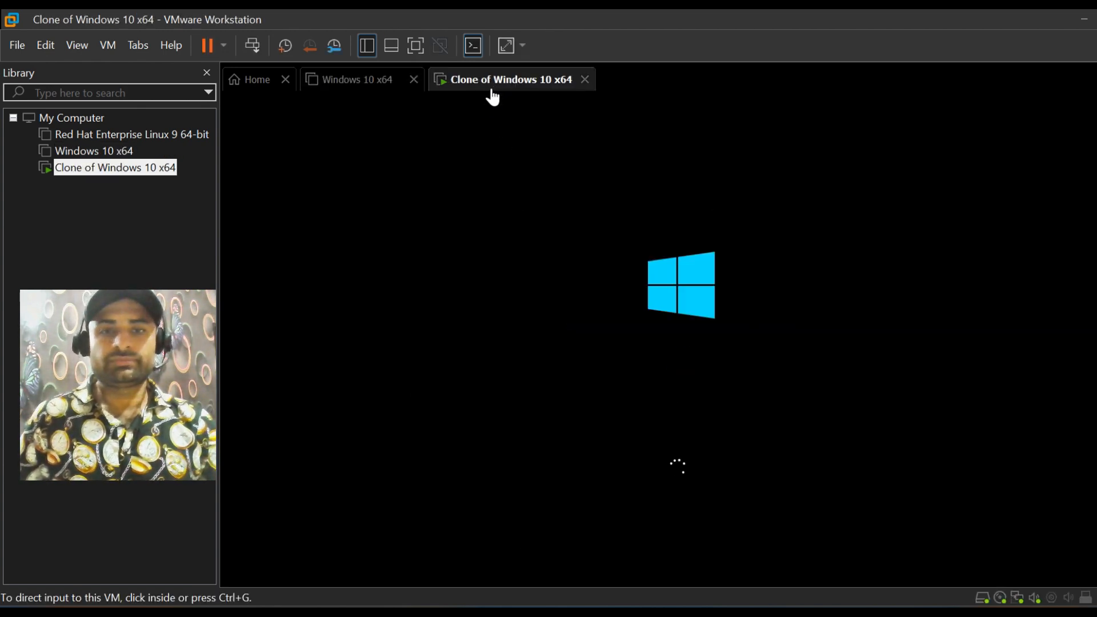
click(353, 84)
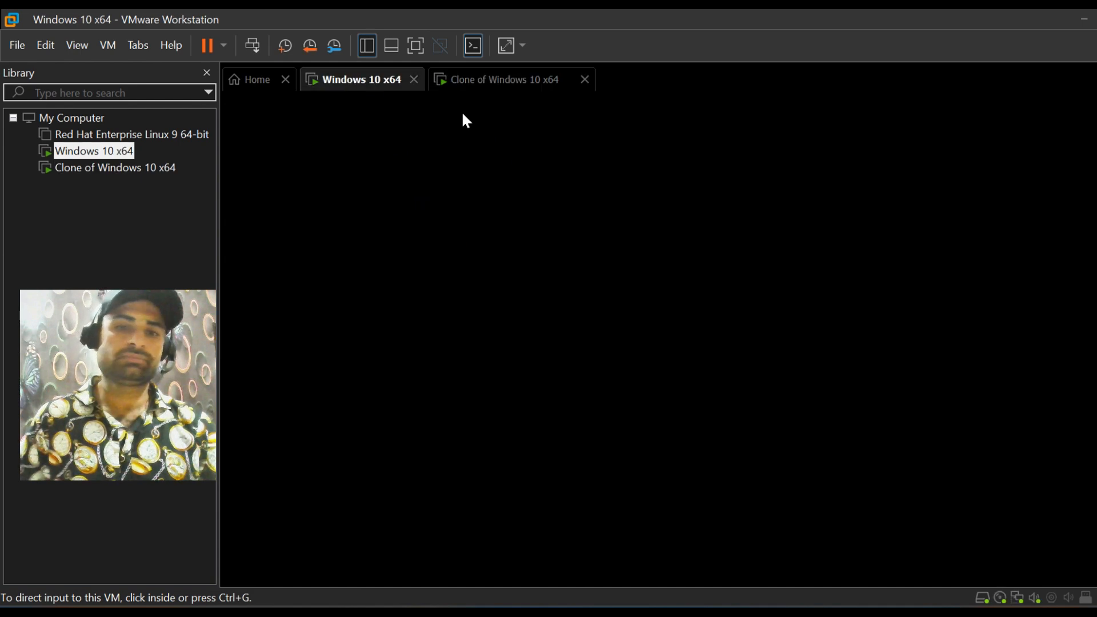
click(501, 89)
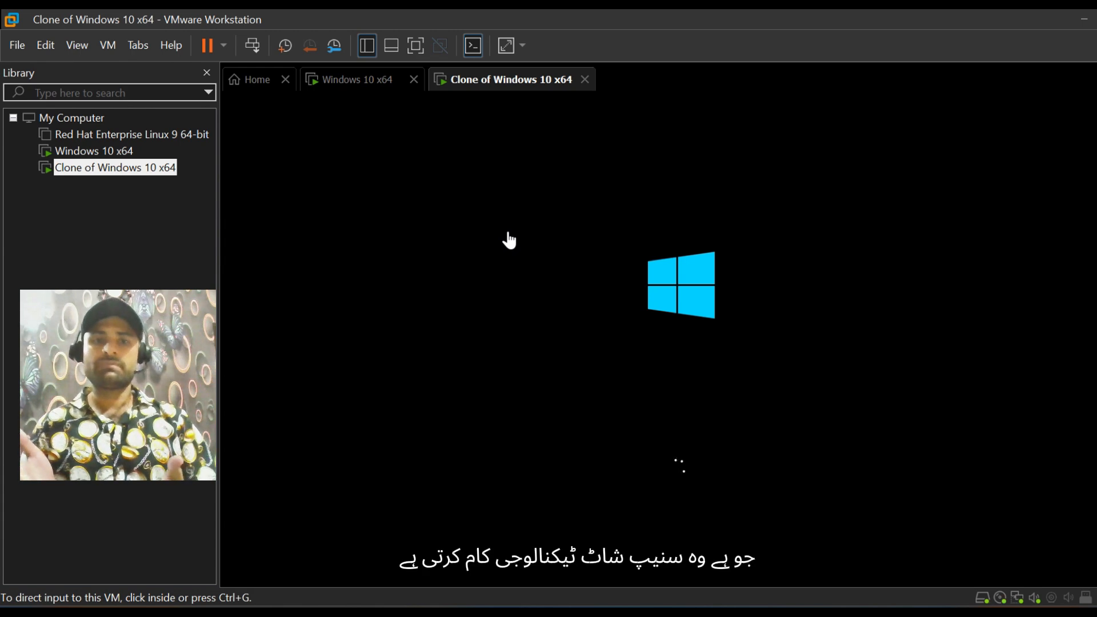
click(346, 86)
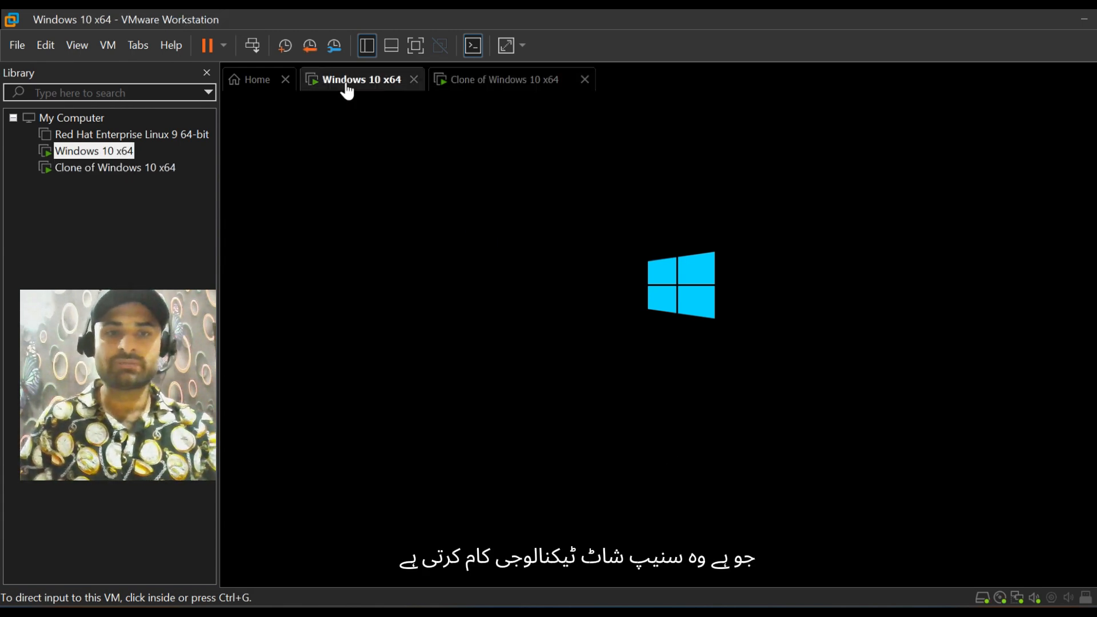
click(470, 86)
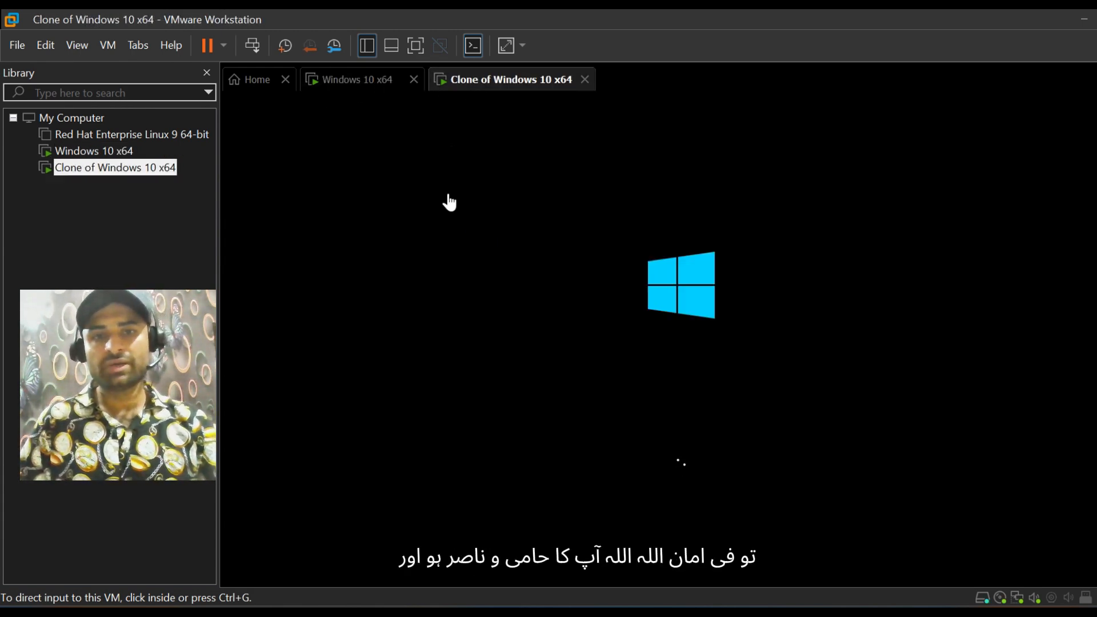